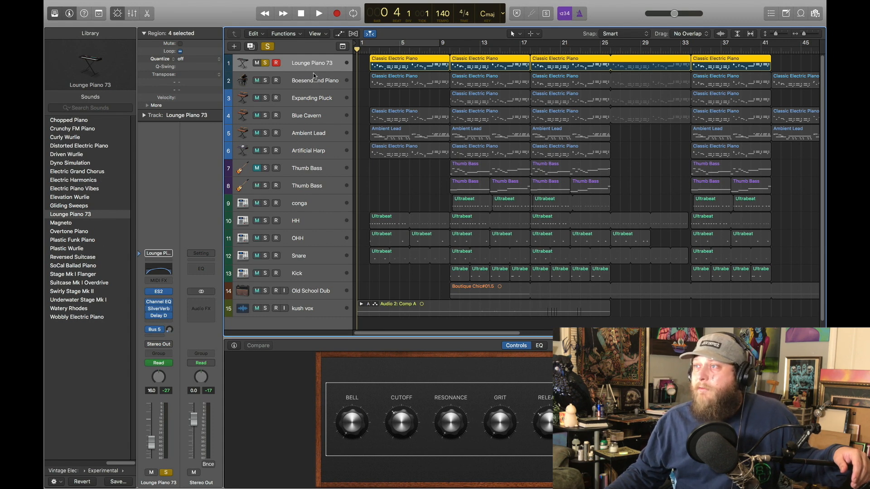
Step: Play the soloed Lounge Piano 73 track from the start, stop it, and place the playhead at bar 2
{"action": "left_click", "coordinate": [319, 14]}
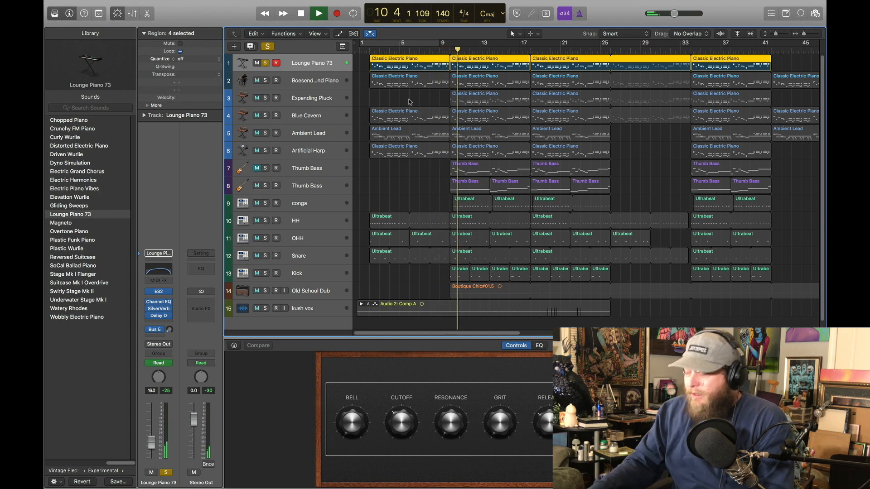
{"action": "left_click", "coordinate": [301, 14]}
{"action": "left_click", "coordinate": [301, 14]}
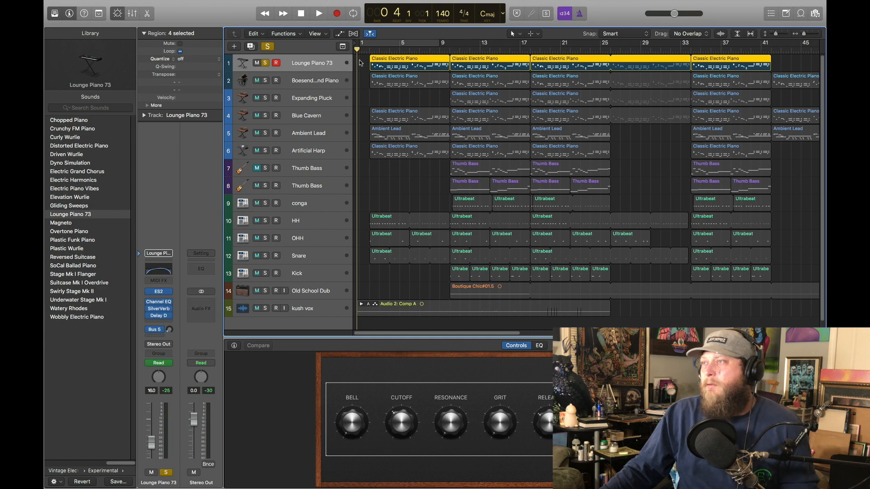
{"action": "mouse_move", "coordinate": [379, 50]}
{"action": "left_mouse_down"}
{"action": "mouse_move", "coordinate": [357, 50]}
{"action": "mouse_move", "coordinate": [369, 50]}
{"action": "left_mouse_up"}
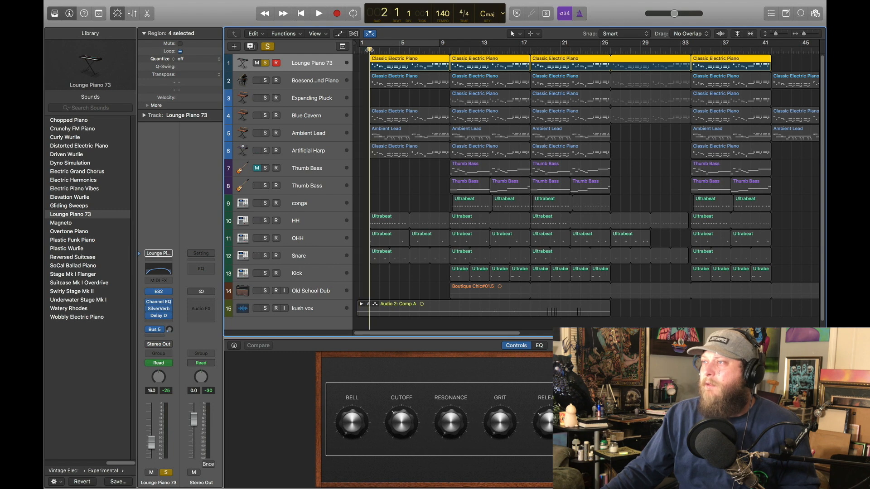
Step: Add the Boesendorfer Grand Piano track to the solo, show its notes in the Piano Roll, and hide the Library
{"action": "left_click", "coordinate": [316, 82]}
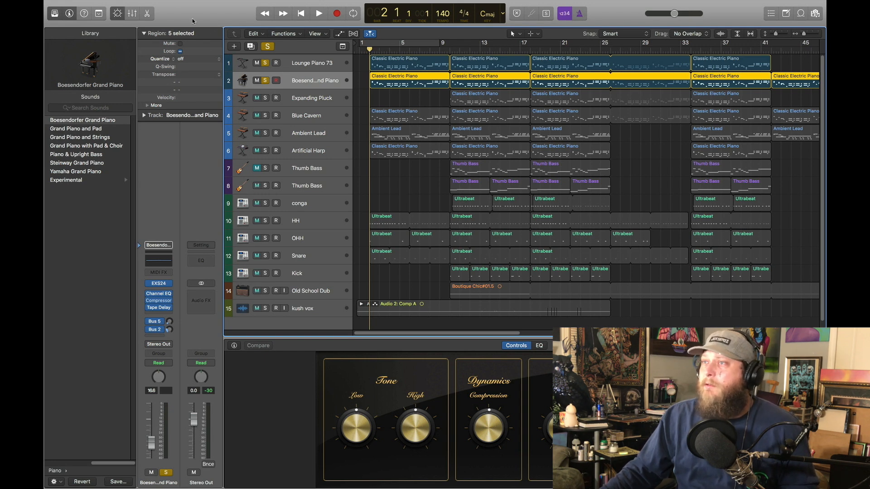
{"action": "left_click", "coordinate": [148, 14]}
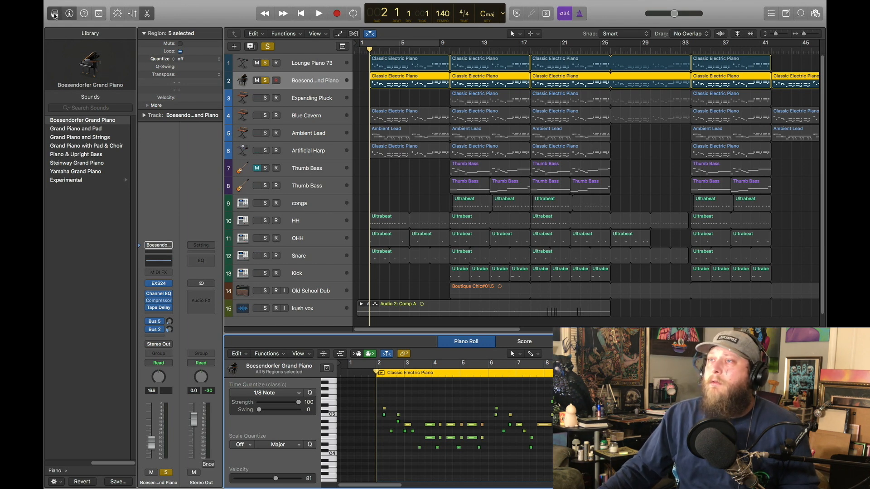
{"action": "left_click", "coordinate": [54, 14]}
Step: Play the two soloed piano tracks together twice from bar 2, showing the Library again, and return the playhead to bar 2
{"action": "left_click", "coordinate": [319, 14]}
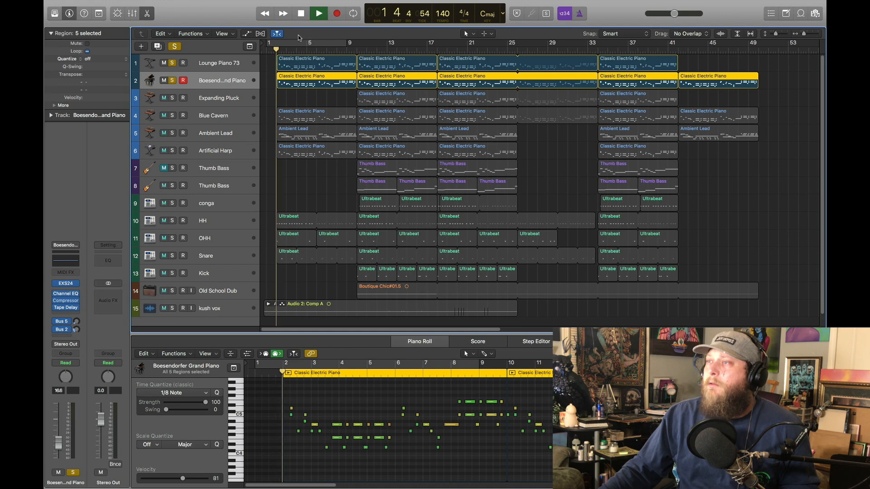
{"action": "left_click", "coordinate": [54, 14]}
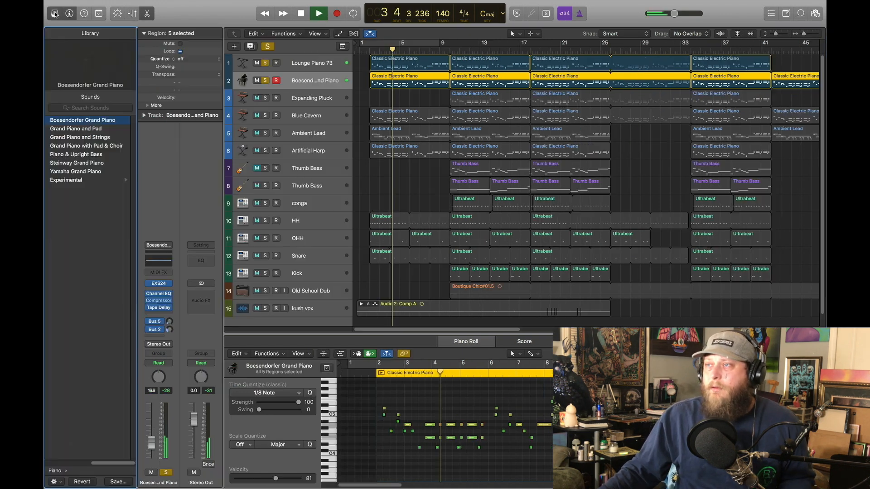
{"action": "left_click", "coordinate": [301, 13]}
{"action": "left_click", "coordinate": [302, 13]}
{"action": "left_click_drag", "start_coordinate": [381, 49], "coordinate": [370, 50]}
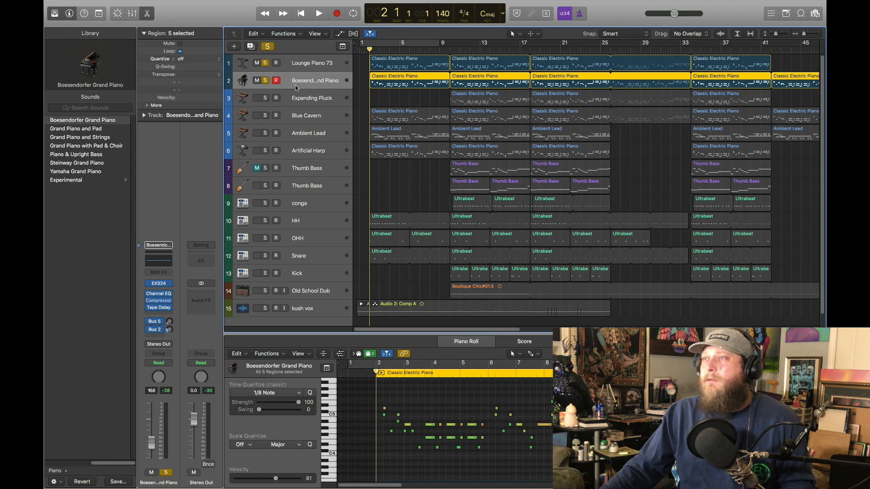
{"action": "left_click", "coordinate": [320, 15]}
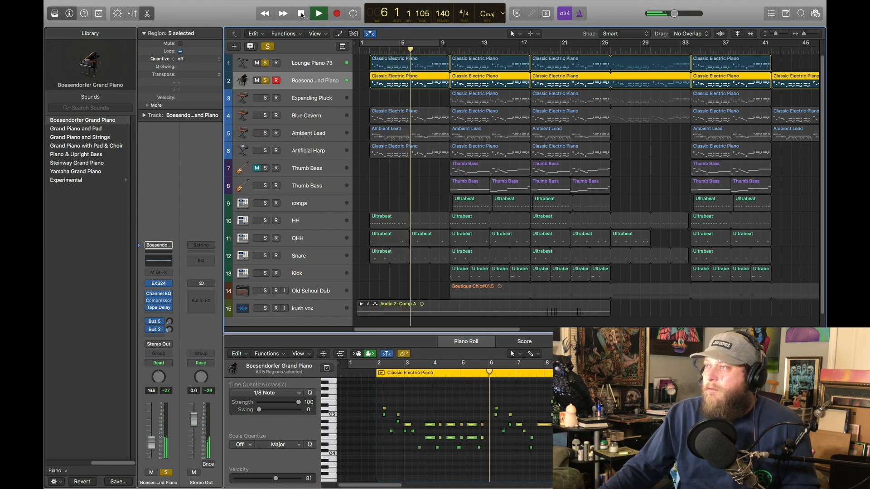
{"action": "left_click", "coordinate": [301, 14]}
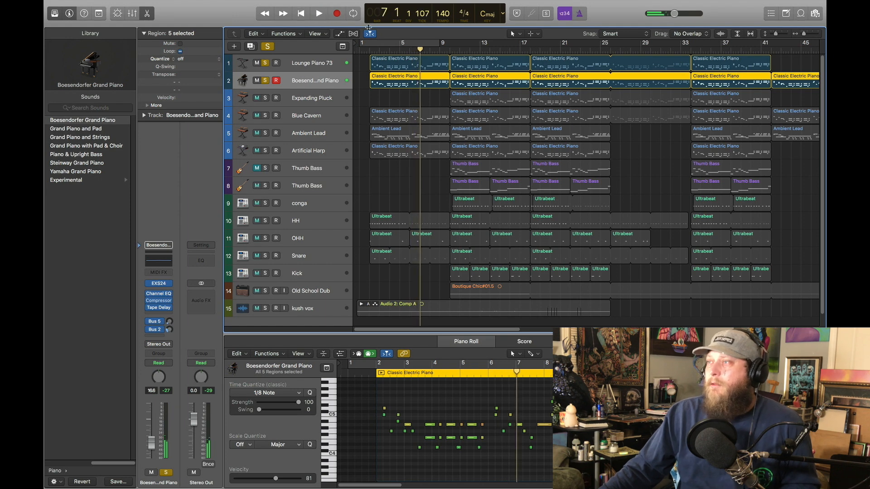
{"action": "left_click_drag", "start_coordinate": [387, 53], "coordinate": [367, 51]}
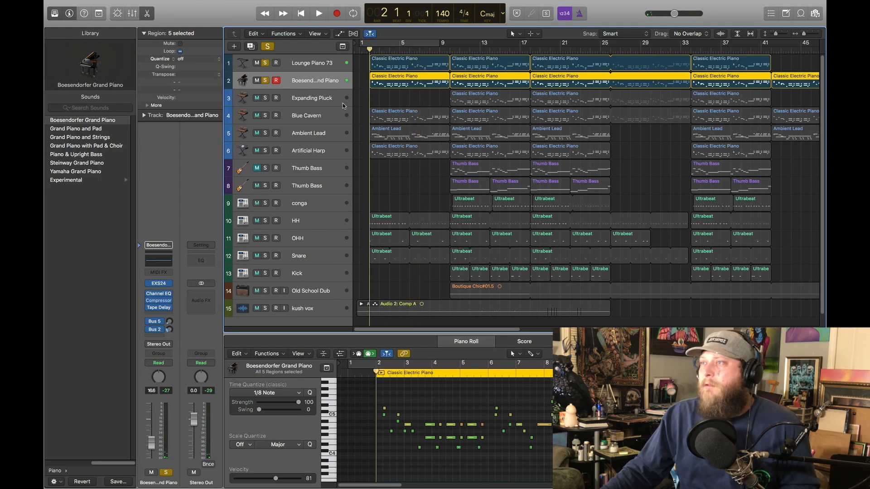
Step: Solo the Blue Cavern track and remove the solo from the Boesendorfer Grand Piano and Lounge Piano 73 tracks
{"action": "left_click", "coordinate": [312, 117]}
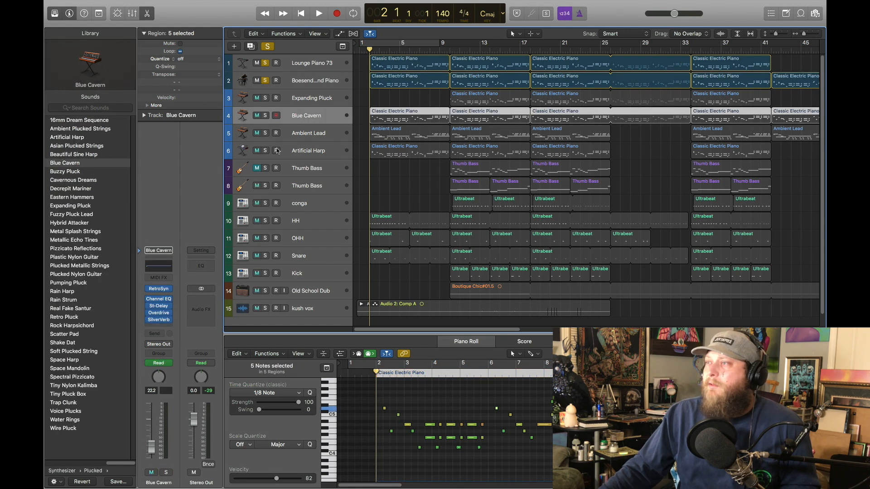
{"action": "left_click", "coordinate": [265, 116]}
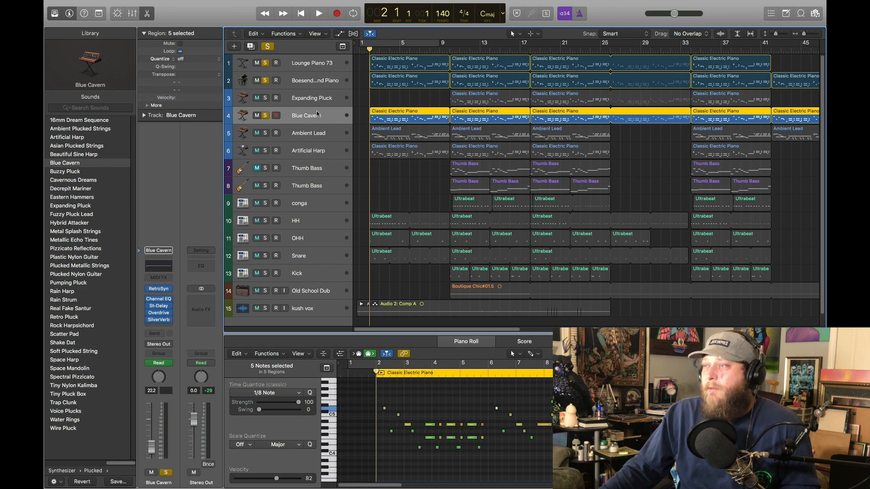
{"action": "left_click_drag", "start_coordinate": [265, 81], "coordinate": [265, 63]}
Step: Play the Blue Cavern part on its own twice from bar 2, returning the playhead to bar 2 each time
{"action": "left_click", "coordinate": [320, 14]}
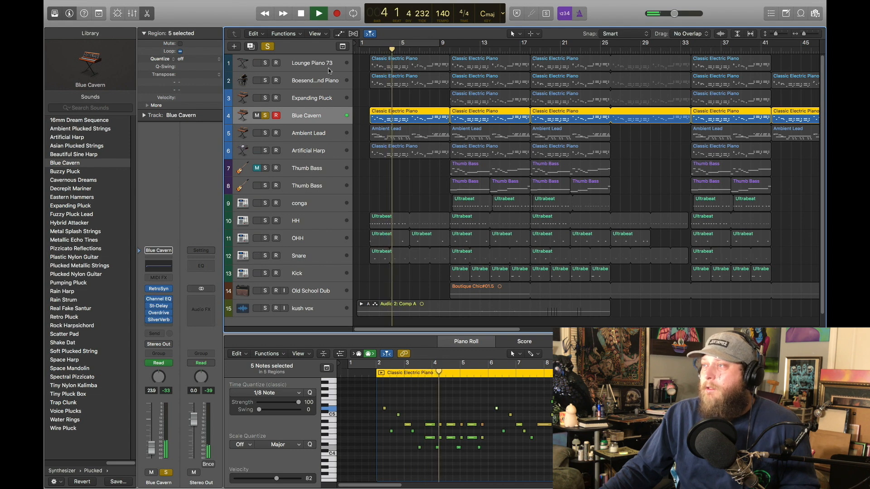
{"action": "left_click", "coordinate": [303, 14]}
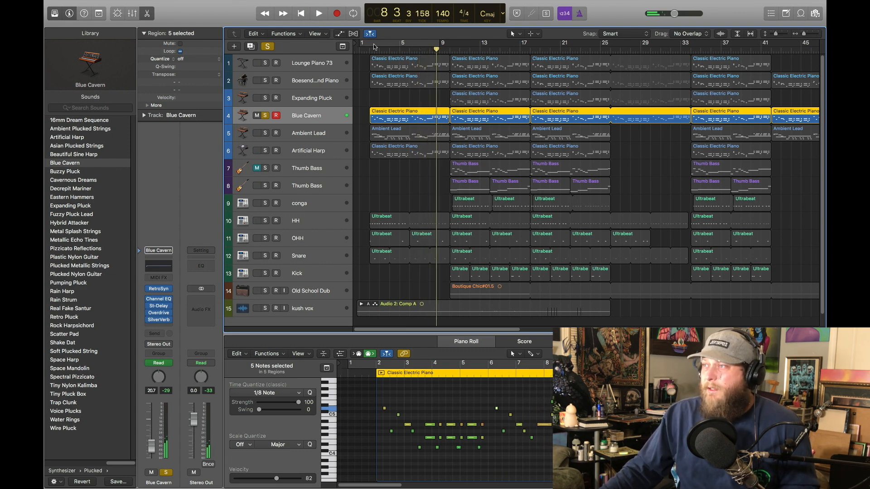
{"action": "left_click_drag", "start_coordinate": [381, 51], "coordinate": [370, 49]}
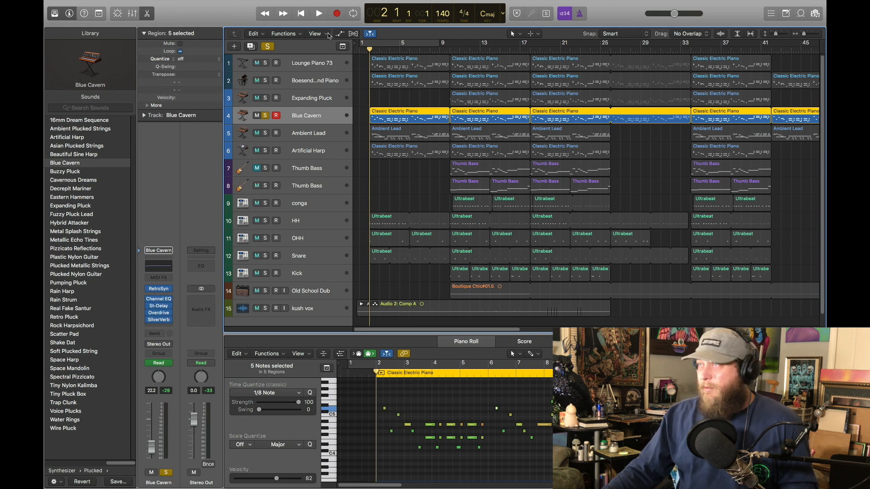
{"action": "left_click", "coordinate": [319, 14]}
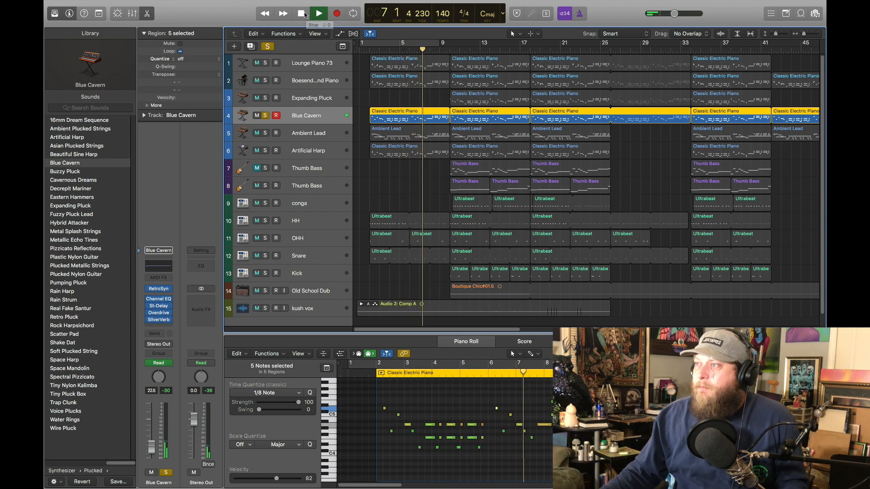
{"action": "left_click", "coordinate": [305, 14]}
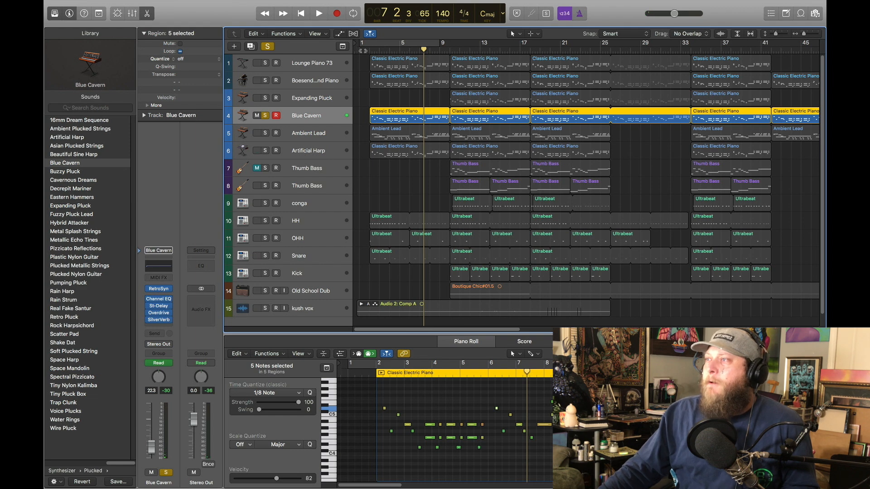
{"action": "left_click", "coordinate": [368, 51]}
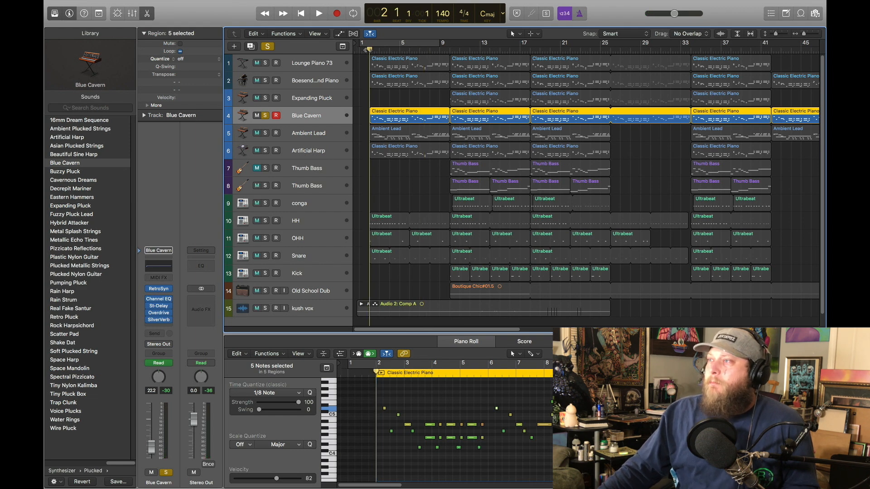
Step: Solo the Artificial Harp track alongside Blue Cavern and play both from bar 2, returning the playhead there
{"action": "left_click", "coordinate": [323, 152]}
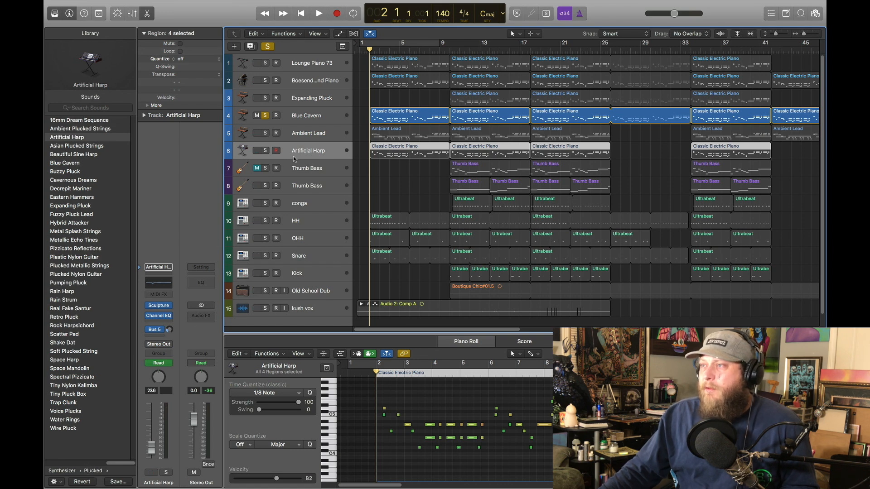
{"action": "left_click", "coordinate": [266, 151]}
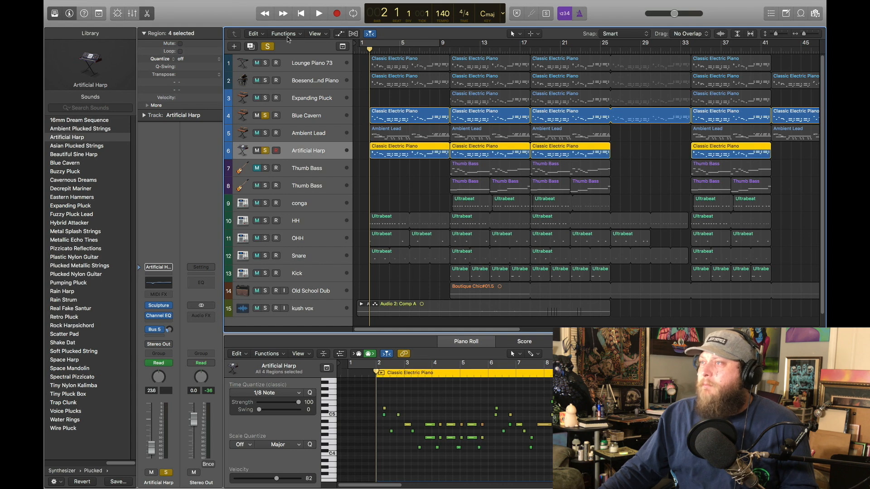
{"action": "left_click", "coordinate": [317, 14]}
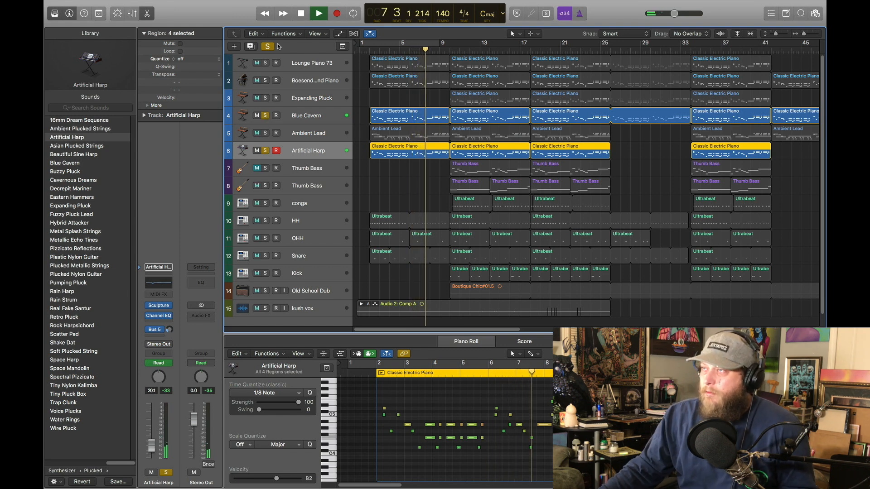
{"action": "left_click", "coordinate": [302, 13]}
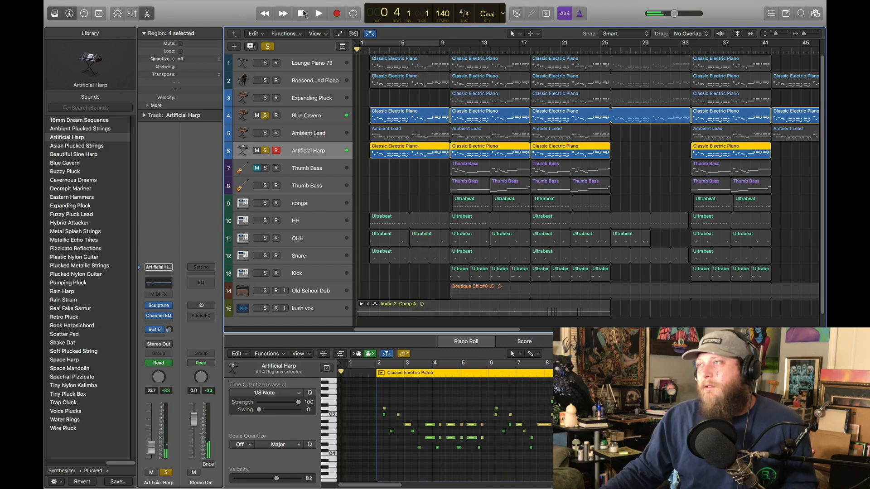
{"action": "left_click_drag", "start_coordinate": [378, 49], "coordinate": [372, 50]}
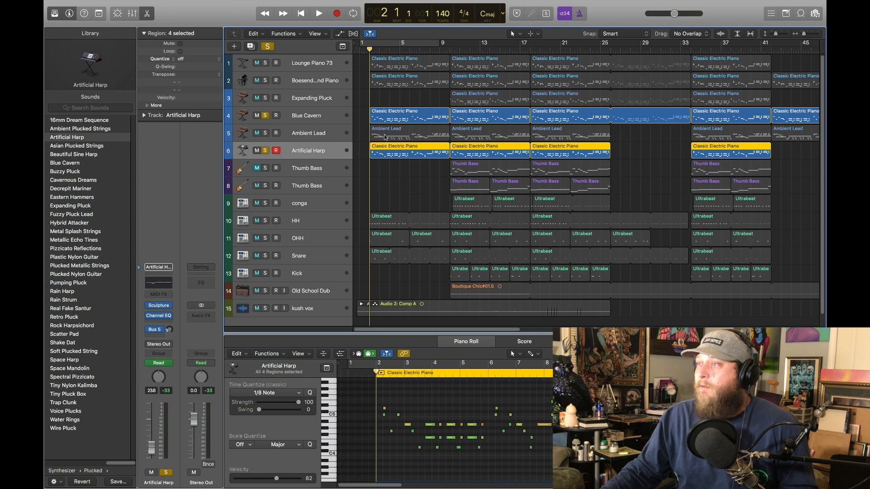
Step: Solo the Ambient Lead track and remove the solo from the Blue Cavern and Artificial Harp tracks
{"action": "left_click", "coordinate": [308, 132]}
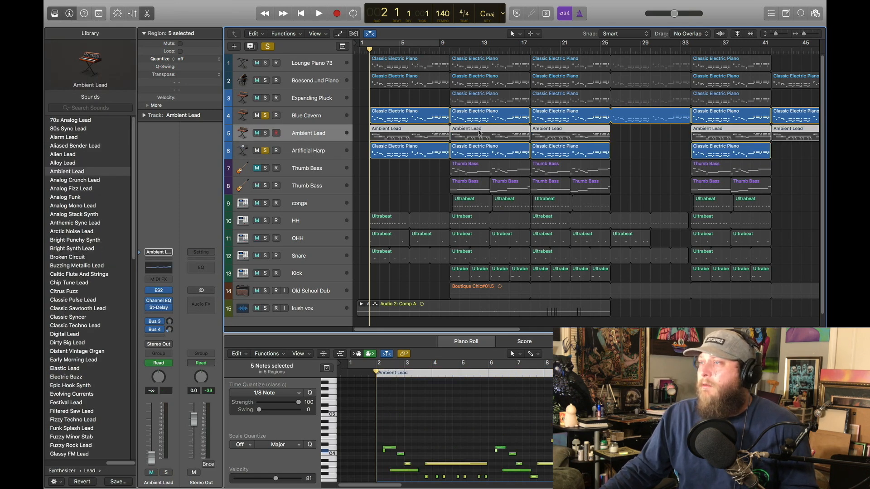
{"action": "left_click", "coordinate": [265, 133]}
{"action": "left_click", "coordinate": [264, 117]}
{"action": "left_click", "coordinate": [264, 151]}
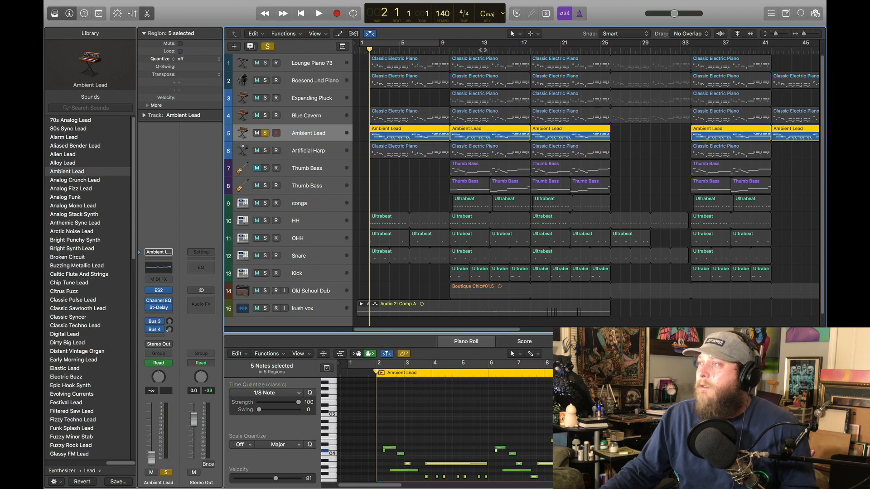
Step: Play the Ambient Lead part from just before bar 10 and return the playhead to bar 10
{"action": "left_click", "coordinate": [439, 50]}
{"action": "key", "text": "space"}
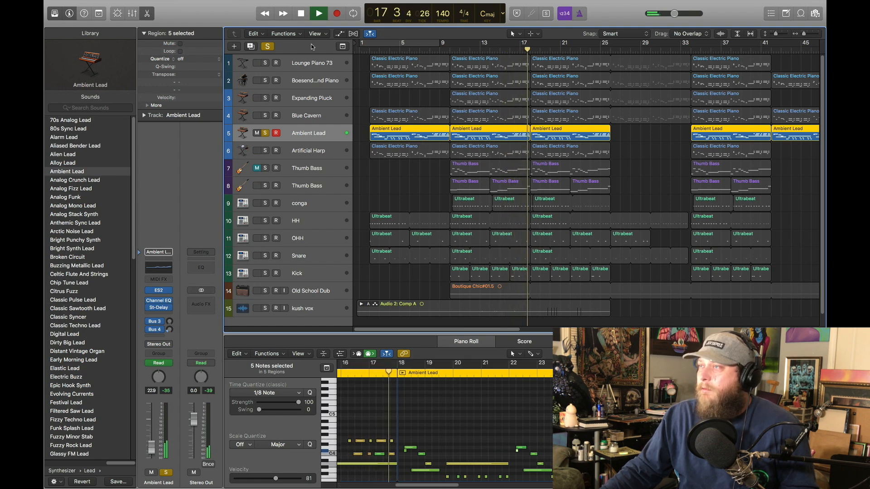
{"action": "key", "text": "space"}
{"action": "left_click_drag", "start_coordinate": [455, 50], "coordinate": [451, 50]}
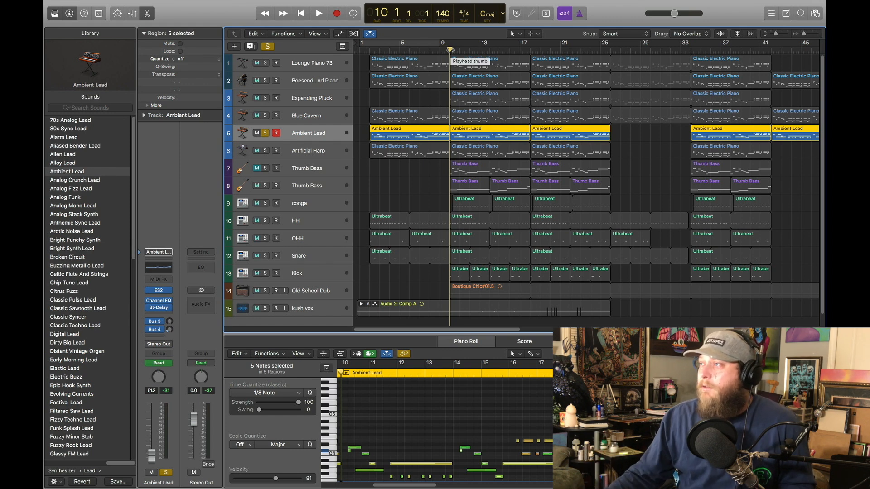
{"action": "right_click", "coordinate": [450, 49]}
{"action": "left_click", "coordinate": [433, 48]}
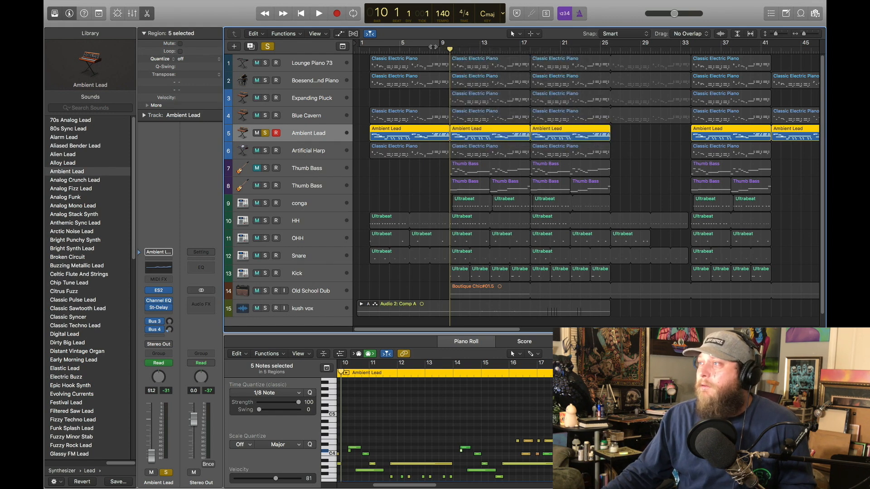
Step: Solo the first six tracks except Expanding Pluck and play them together from the beginning of the project
{"action": "left_click_drag", "start_coordinate": [450, 49], "coordinate": [353, 54]}
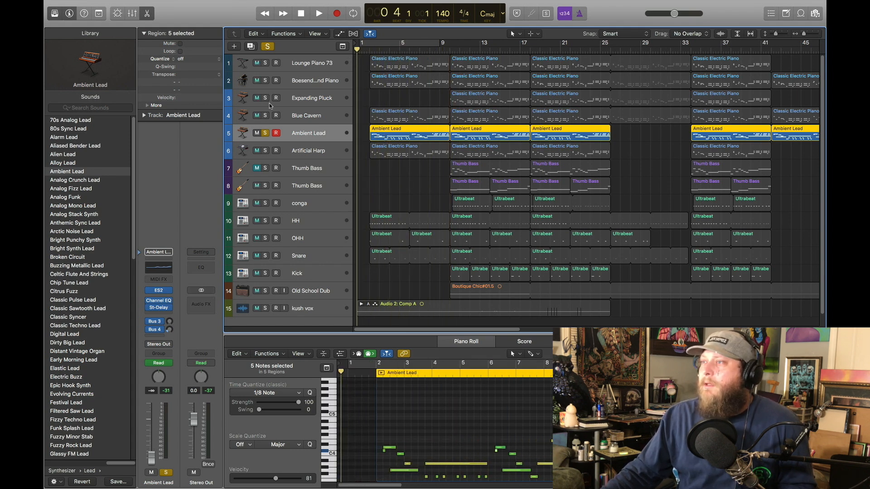
{"action": "left_click_drag", "start_coordinate": [265, 153], "coordinate": [268, 59]}
{"action": "left_click", "coordinate": [320, 14]}
{"action": "left_click", "coordinate": [266, 98]}
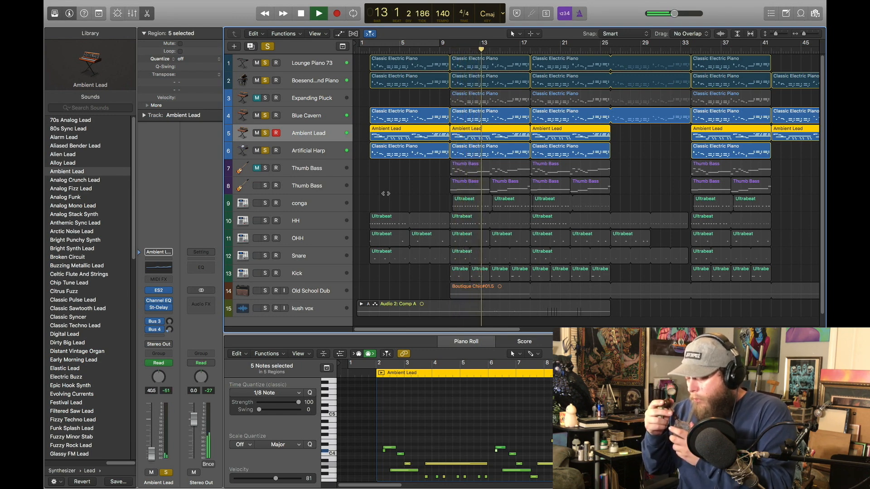
{"action": "mouse_move", "coordinate": [425, 2]}
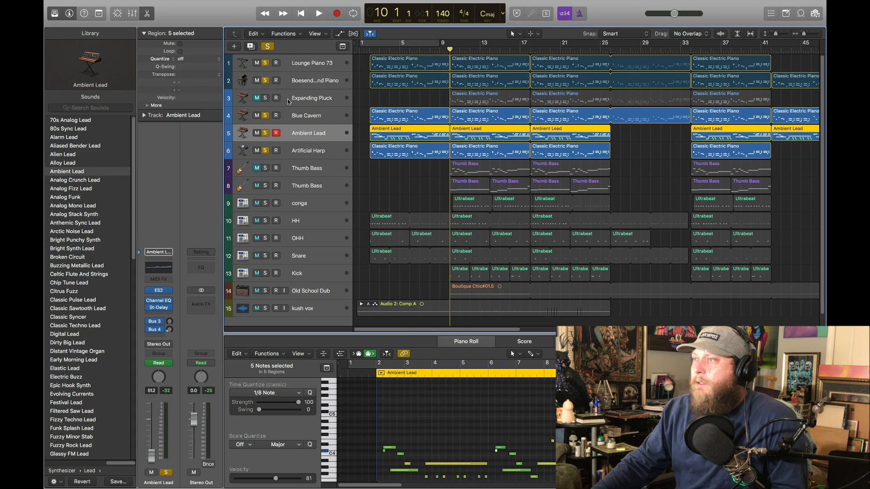
Step: Solo the Expanding Pluck track and remove the solo from the other five piano and synth tracks
{"action": "left_click", "coordinate": [303, 103]}
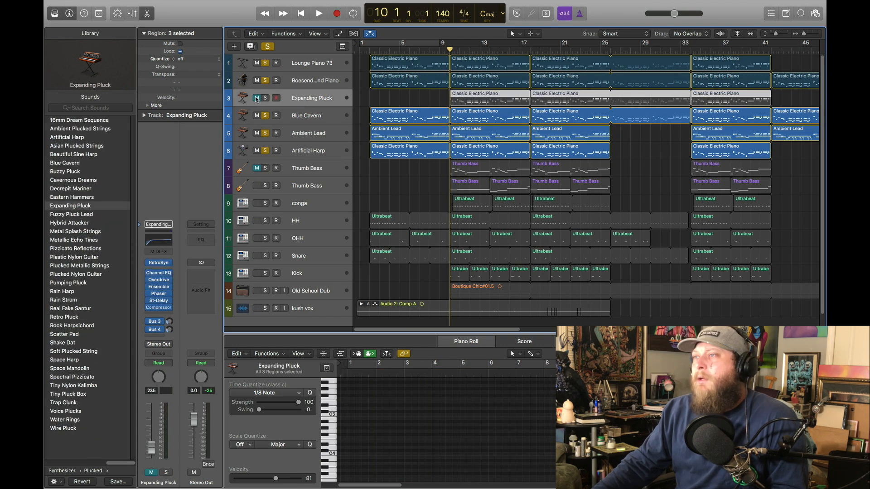
{"action": "left_click", "coordinate": [266, 98]}
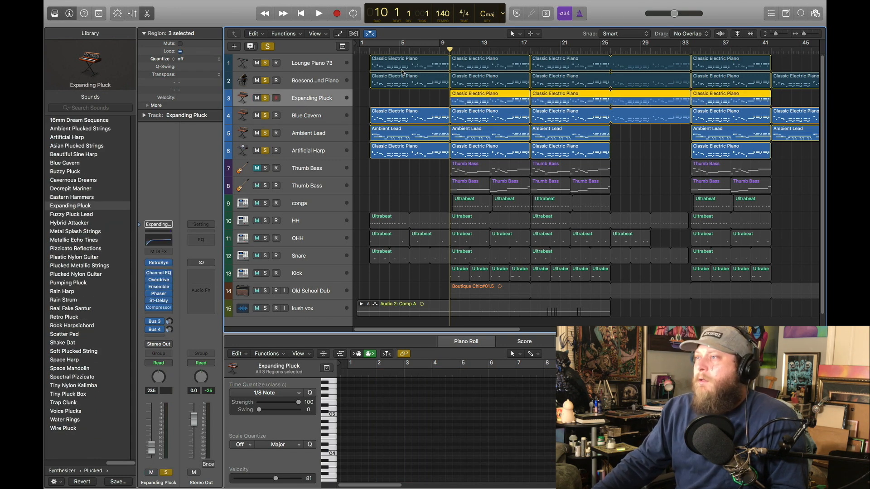
{"action": "left_click_drag", "start_coordinate": [263, 83], "coordinate": [263, 70]}
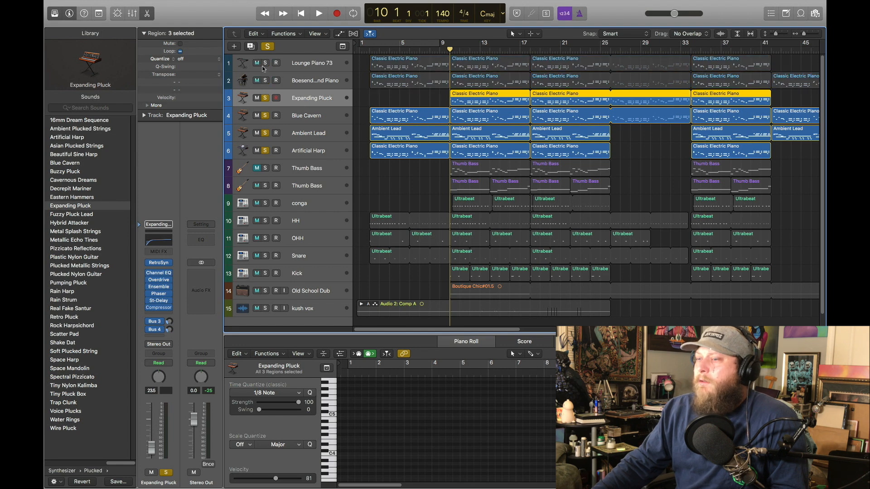
{"action": "left_click_drag", "start_coordinate": [265, 117], "coordinate": [267, 149]}
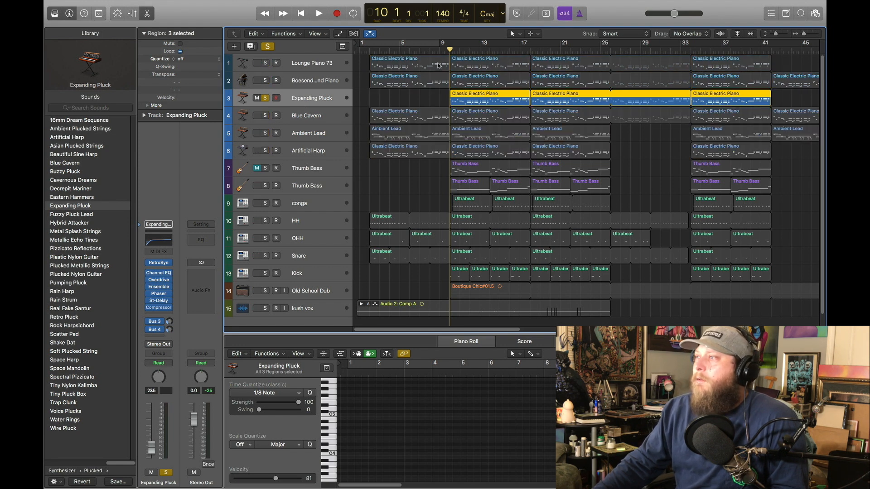
Step: Play the Expanding Pluck part from bar 10, return the playhead there and clear the solo
{"action": "left_click", "coordinate": [318, 14]}
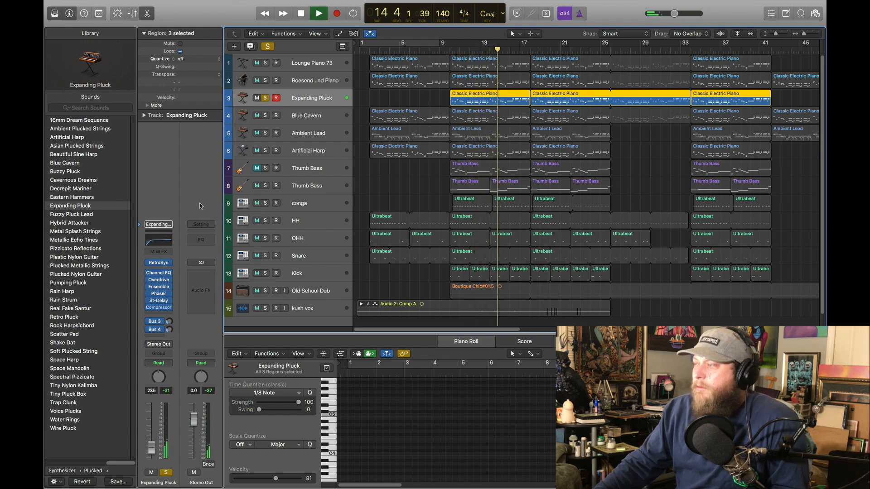
{"action": "left_click", "coordinate": [302, 12]}
{"action": "left_click_drag", "start_coordinate": [471, 51], "coordinate": [451, 54]}
{"action": "left_click", "coordinate": [267, 47]}
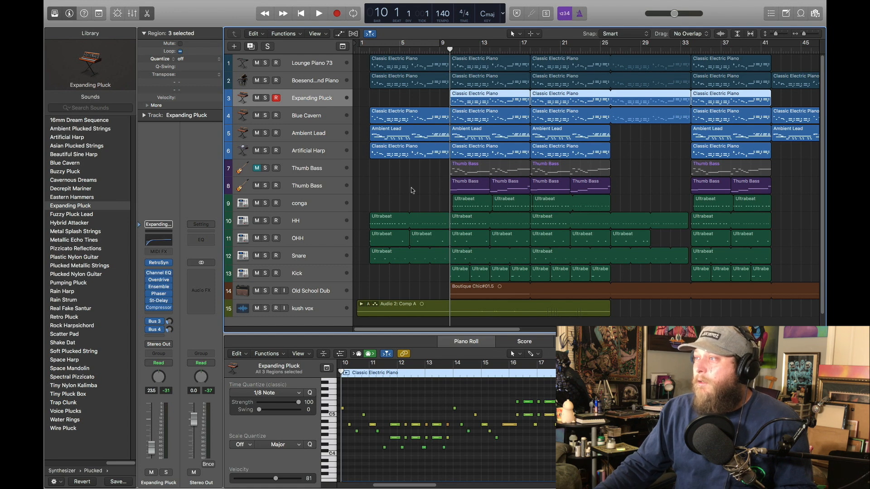
Step: Solo the Thumb Bass on track 8, play it from bar 10 and return the playhead to bar 10
{"action": "left_click", "coordinate": [317, 186]}
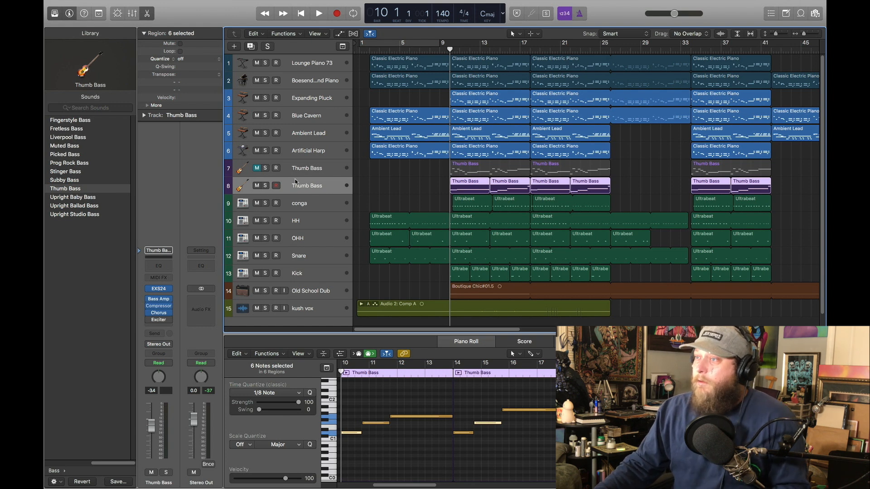
{"action": "left_click", "coordinate": [265, 186]}
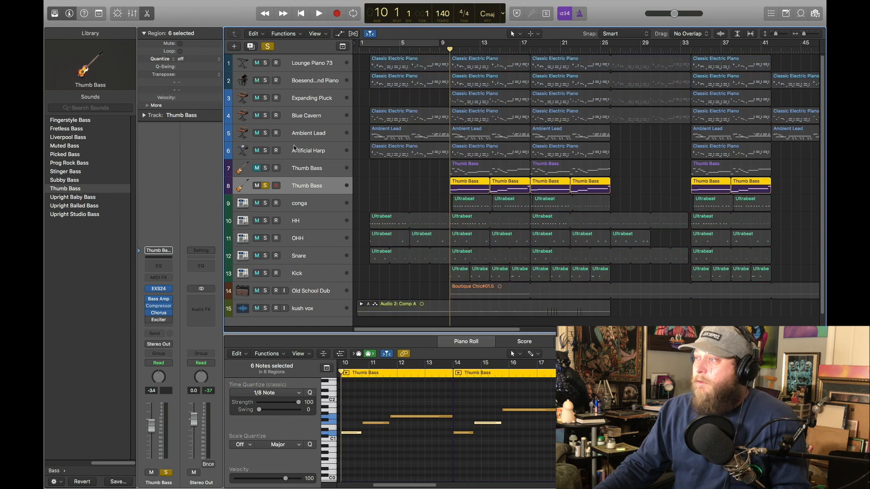
{"action": "left_click", "coordinate": [318, 14]}
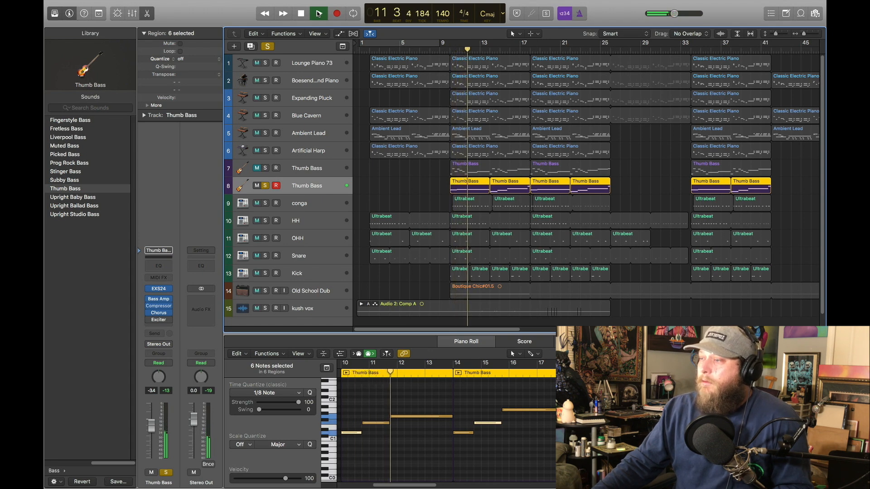
{"action": "left_click", "coordinate": [496, 163]}
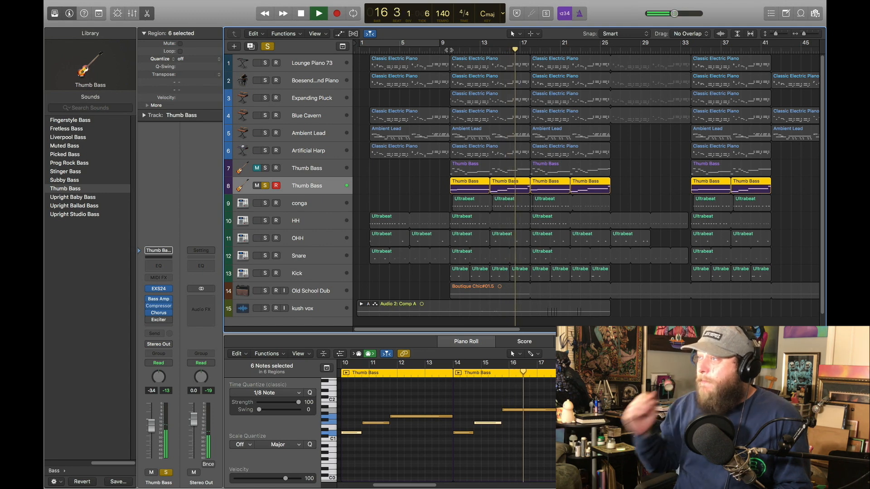
{"action": "left_click", "coordinate": [301, 13]}
{"action": "left_click_drag", "start_coordinate": [458, 49], "coordinate": [450, 49]}
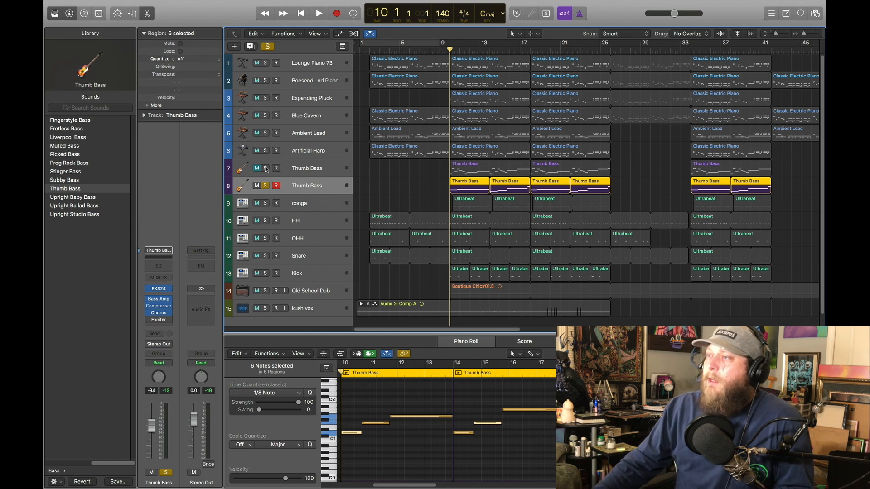
Step: Solo the first six tracks alongside the Thumb Bass on track 8, play them from bar 10 and return the playhead there
{"action": "left_click_drag", "start_coordinate": [267, 66], "coordinate": [266, 166]}
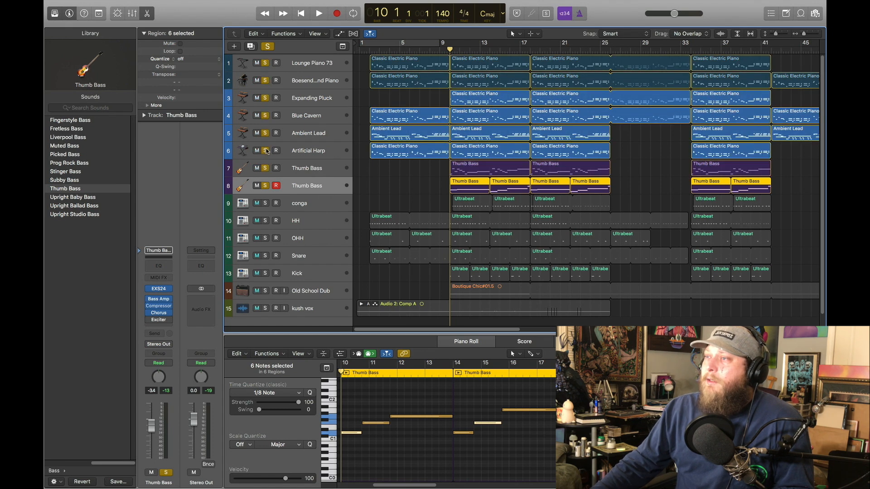
{"action": "left_click", "coordinate": [266, 169]}
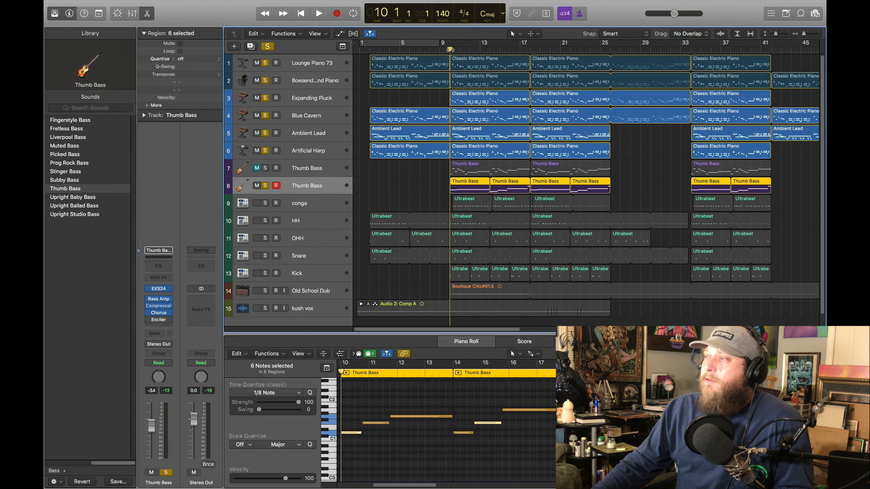
{"action": "key", "text": "space"}
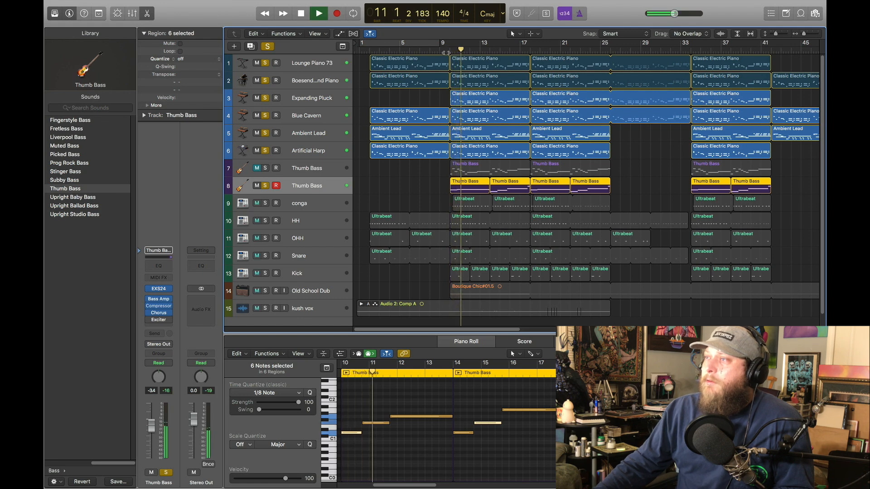
{"action": "left_click", "coordinate": [302, 14]}
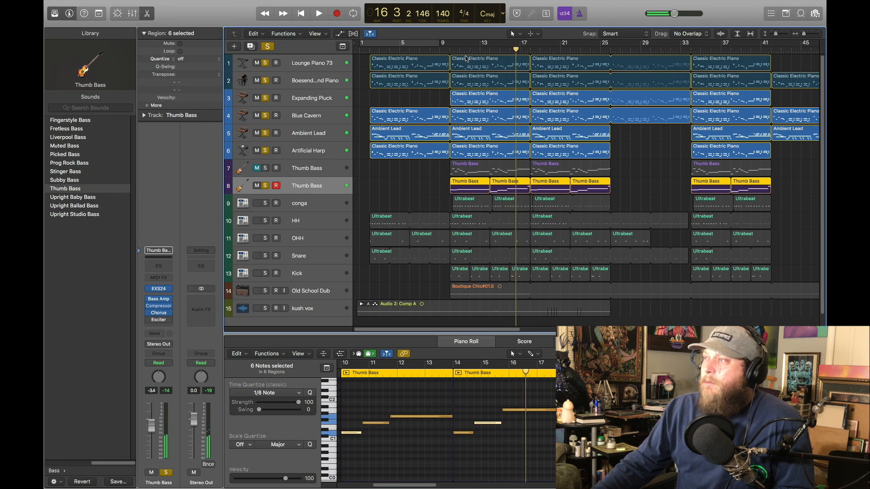
{"action": "left_click_drag", "start_coordinate": [458, 49], "coordinate": [450, 47]}
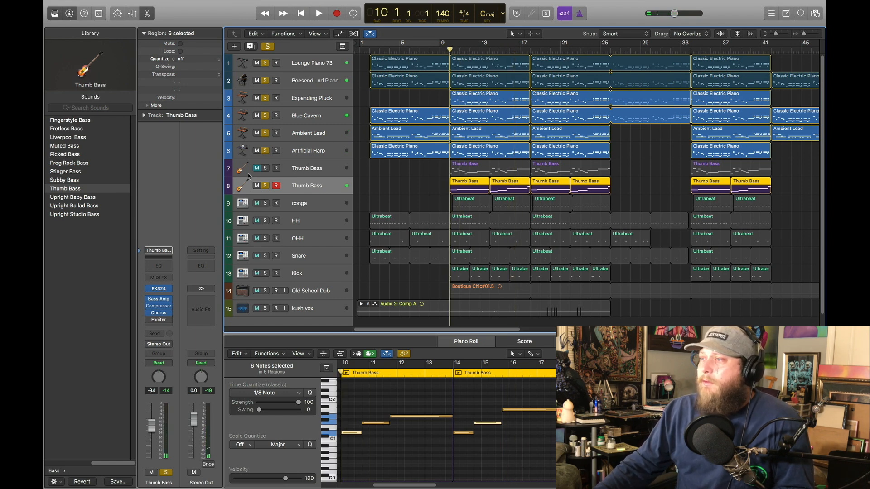
Step: Switch the bass solo from track 8 to the Thumb Bass on track 7 and play the mix from bar 10
{"action": "left_click", "coordinate": [266, 168]}
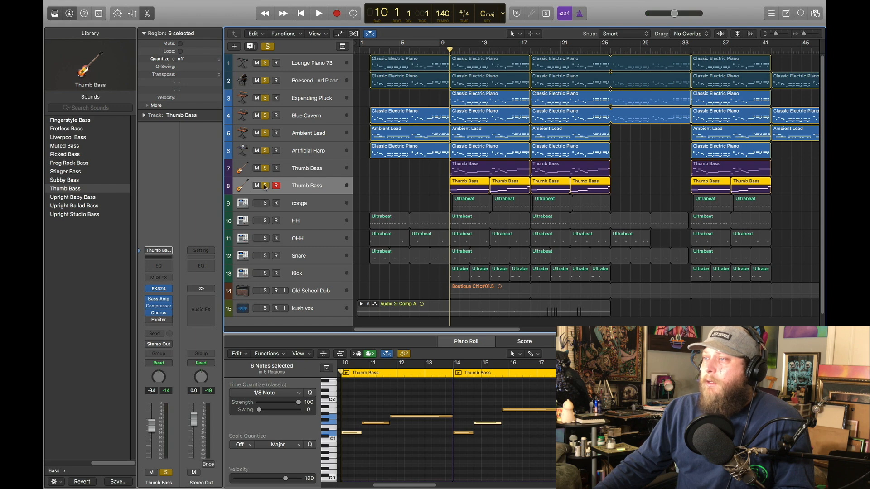
{"action": "left_click", "coordinate": [261, 186]}
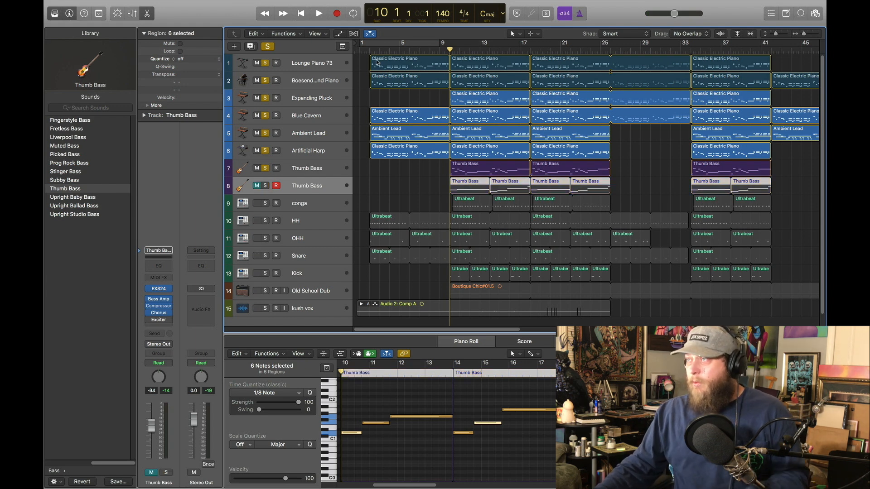
{"action": "left_click", "coordinate": [320, 14]}
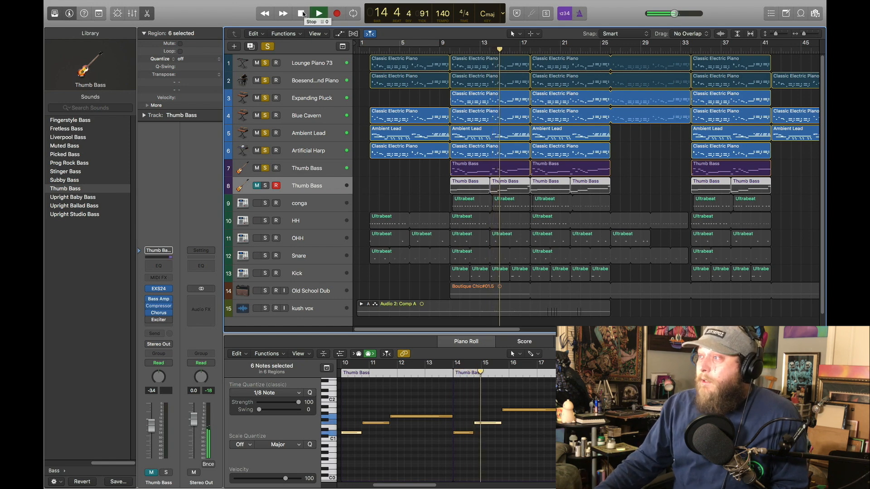
Step: Switch the bass solo back to the Thumb Bass on track 8, replay the mix from bar 10 and return the playhead there
{"action": "left_click", "coordinate": [266, 168]}
{"action": "left_click", "coordinate": [266, 186]}
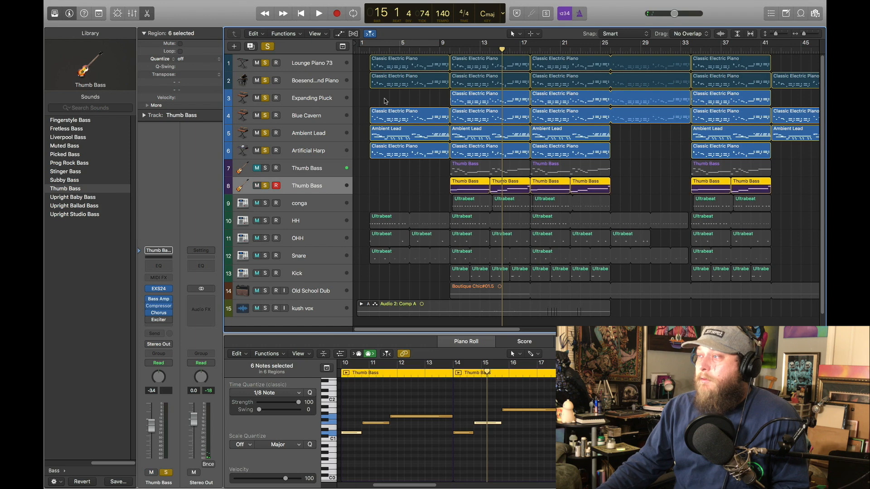
{"action": "key", "text": "space"}
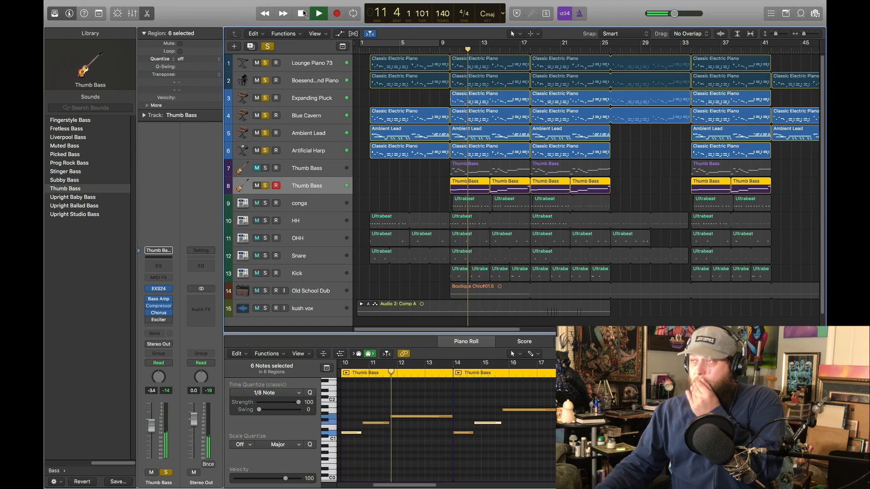
{"action": "left_click", "coordinate": [302, 13]}
{"action": "left_click", "coordinate": [302, 13]}
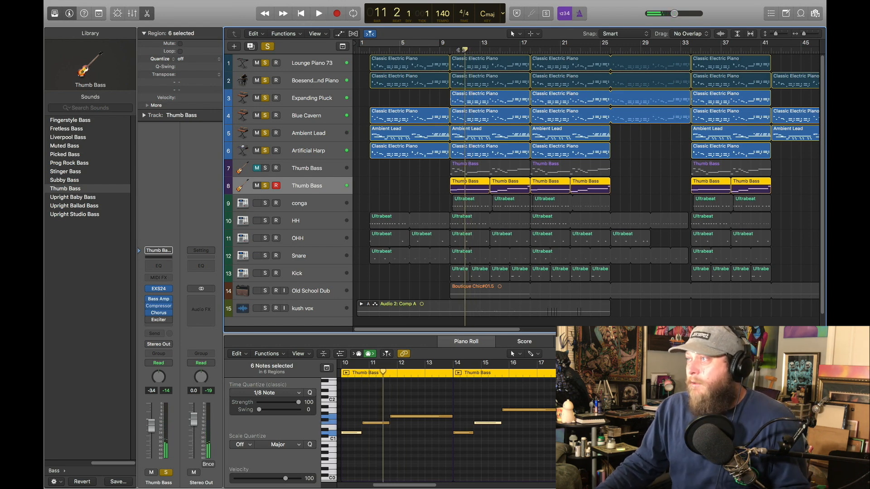
Step: Clear the solos on all tracks and view the conga track's Ultrabeat instrument, closing its window again
{"action": "left_click", "coordinate": [305, 206]}
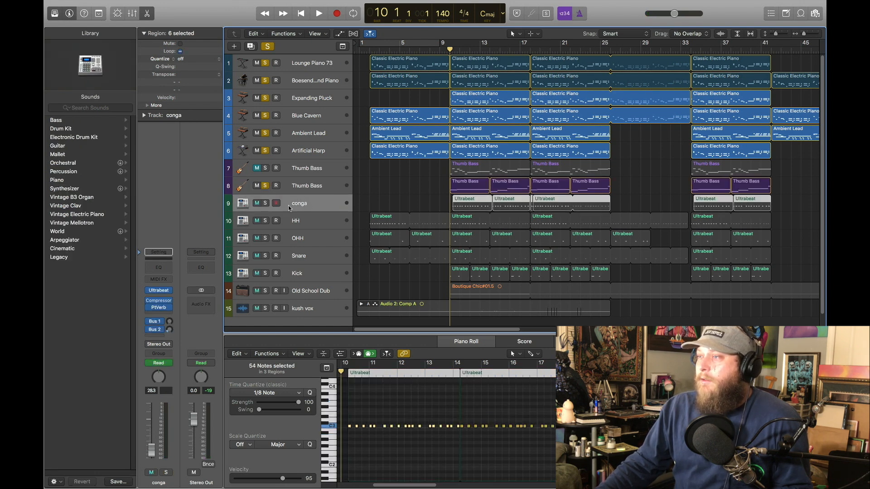
{"action": "left_click_drag", "start_coordinate": [266, 186], "coordinate": [267, 42]}
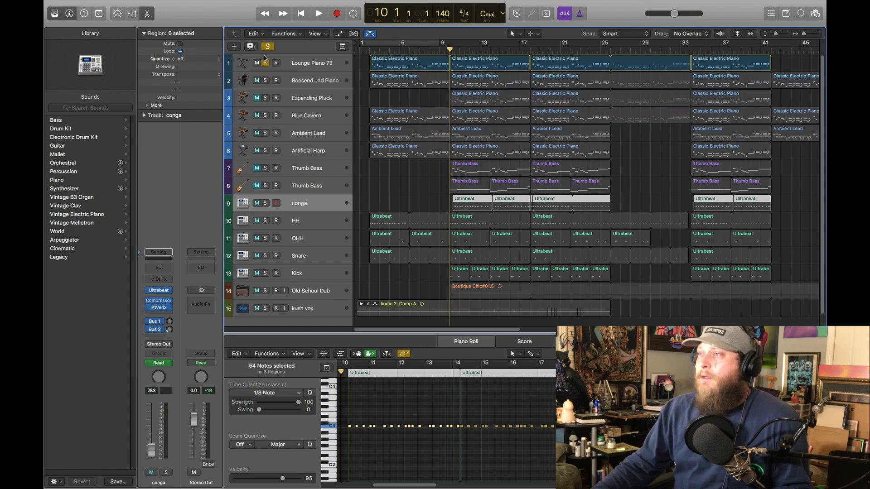
{"action": "left_click", "coordinate": [268, 47]}
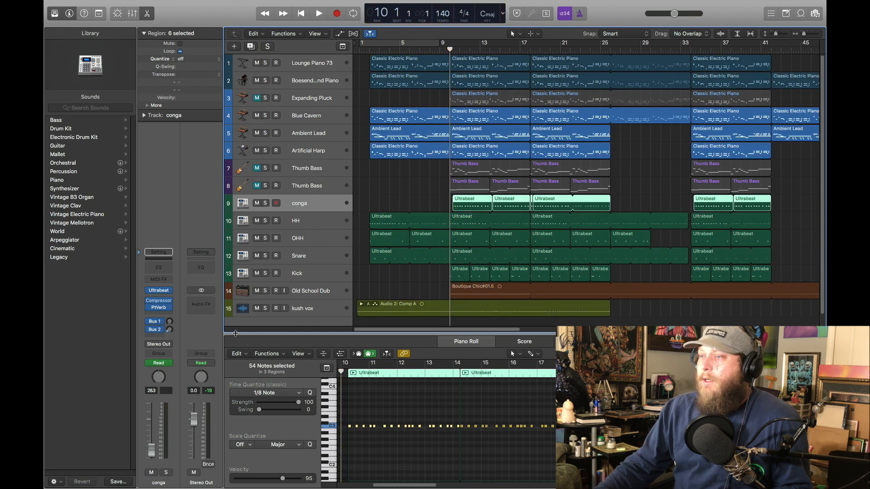
{"action": "left_click", "coordinate": [159, 291]}
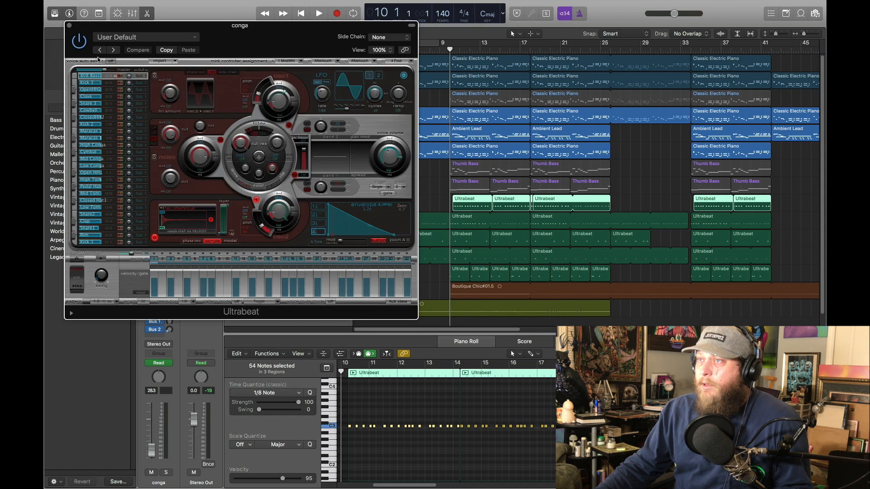
{"action": "left_click", "coordinate": [69, 27]}
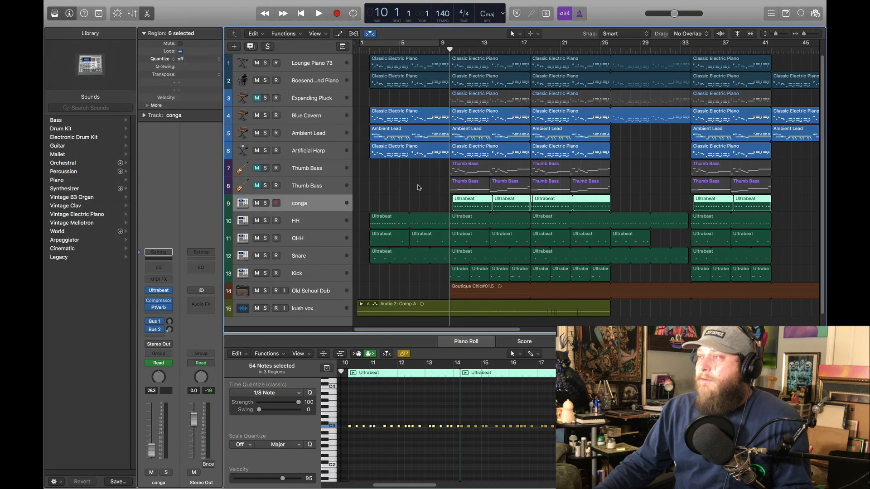
Step: Solo the conga track and play its part from just before bar 10
{"action": "left_click_drag", "start_coordinate": [450, 49], "coordinate": [439, 48]}
{"action": "left_click", "coordinate": [320, 13]}
{"action": "left_click", "coordinate": [266, 203]}
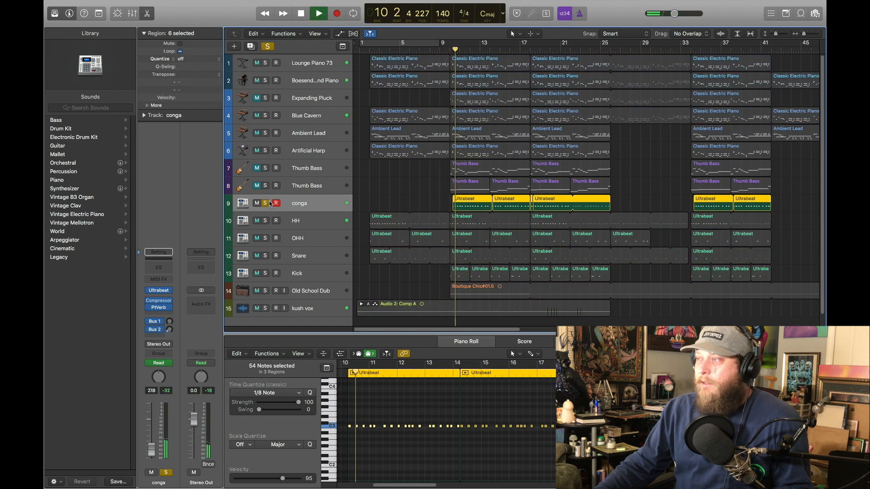
{"action": "left_click", "coordinate": [301, 13]}
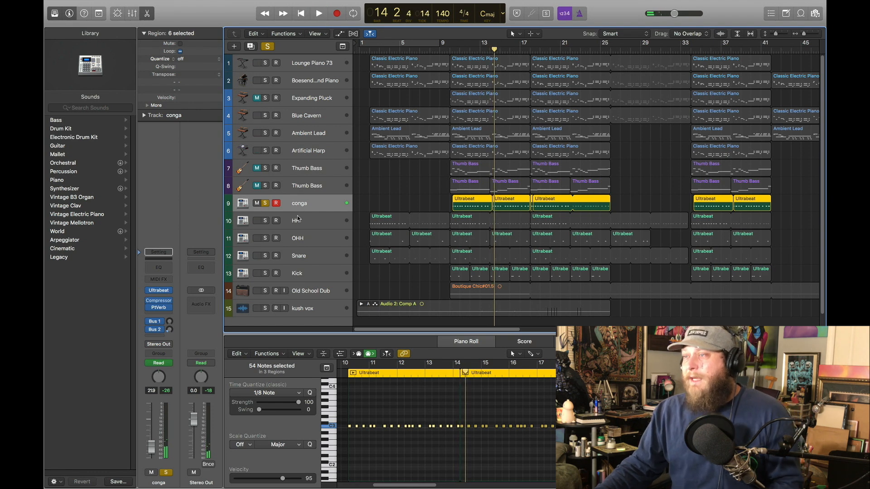
Step: Solo the HH track alongside the conga and play the hi-hat pattern from bar 2
{"action": "left_click", "coordinate": [277, 225]}
{"action": "left_click", "coordinate": [265, 221]}
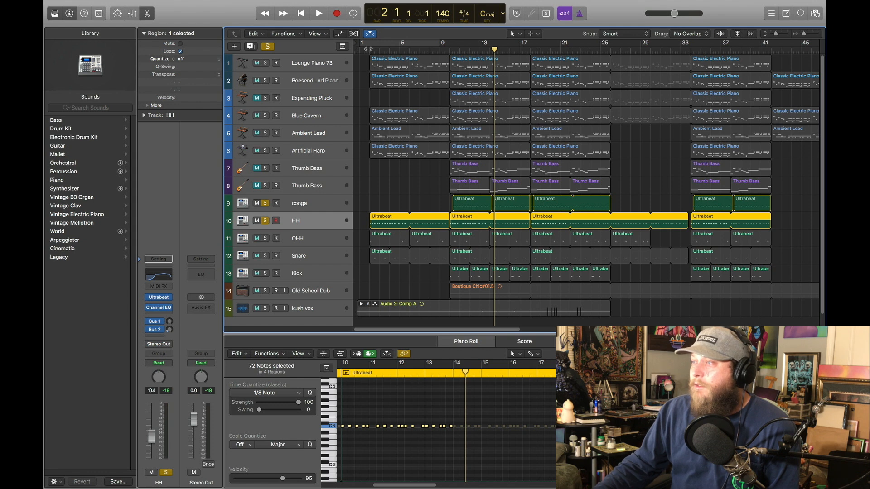
{"action": "double_click", "coordinate": [371, 48]}
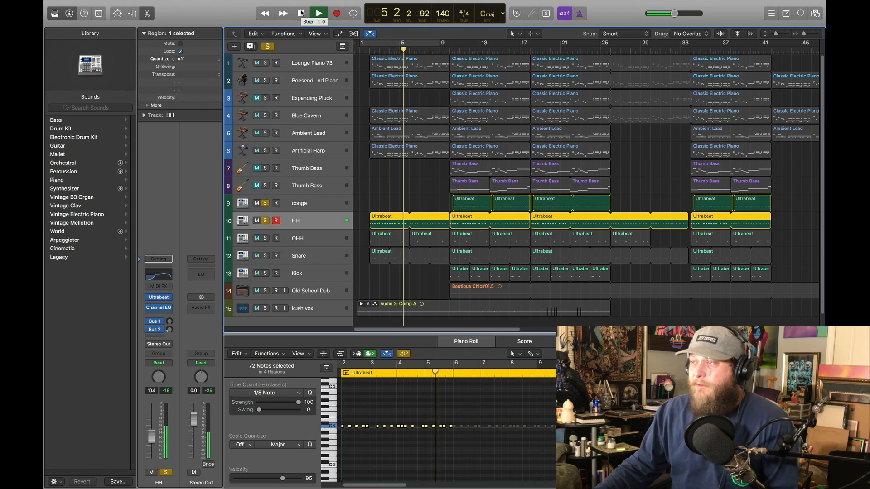
{"action": "left_click", "coordinate": [301, 13]}
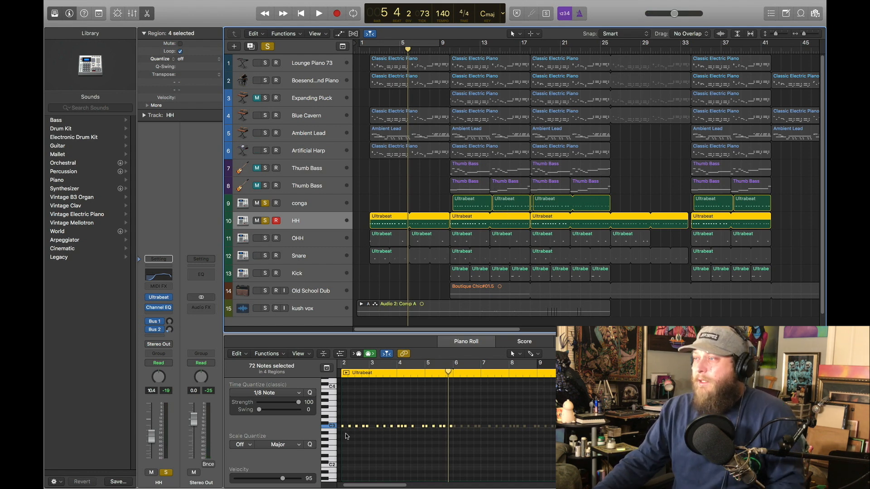
Step: Play the soloed conga and HH tracks together from bar 10 and return the playhead to bar 10
{"action": "left_click_drag", "start_coordinate": [409, 49], "coordinate": [451, 50]}
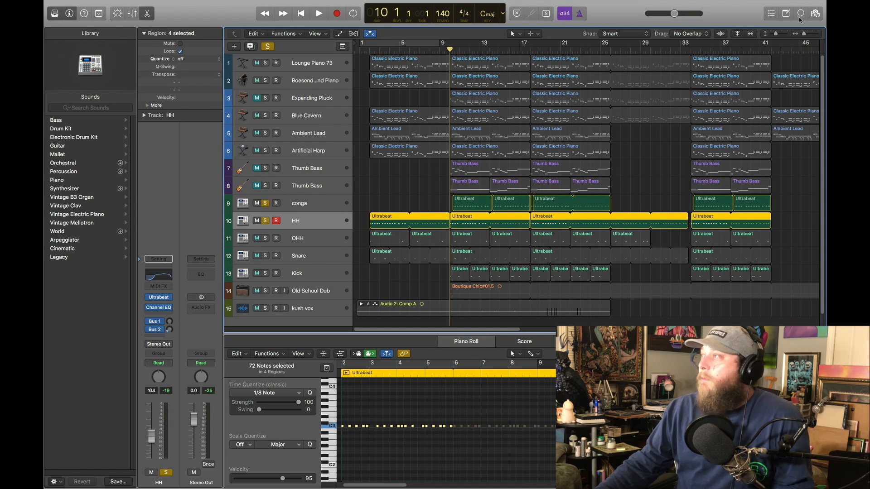
{"action": "left_click_drag", "start_coordinate": [804, 34], "coordinate": [808, 36]}
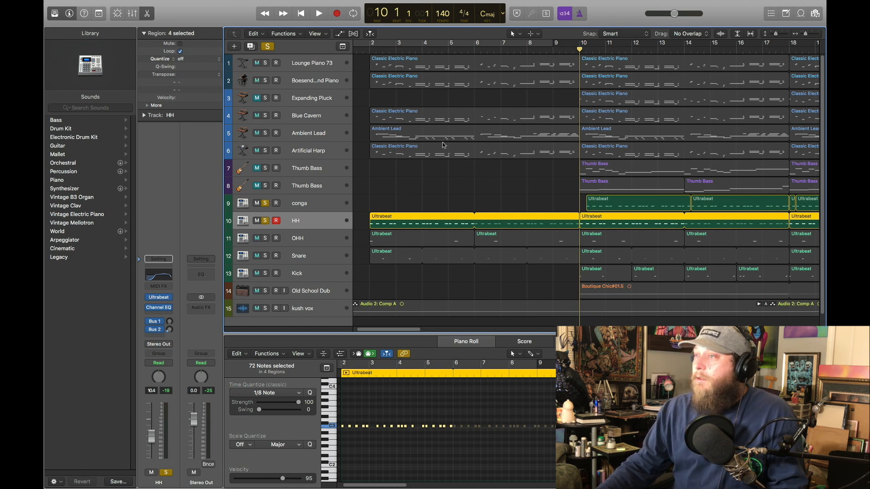
{"action": "key", "text": "space"}
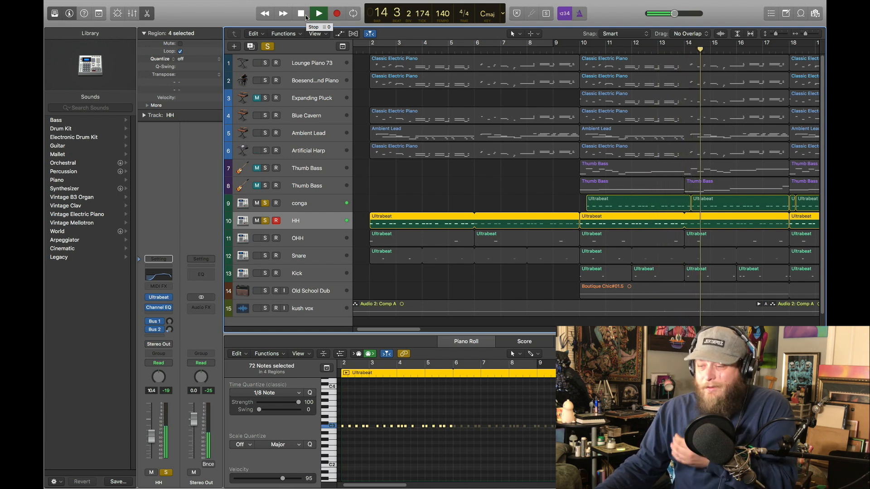
{"action": "key", "text": "space"}
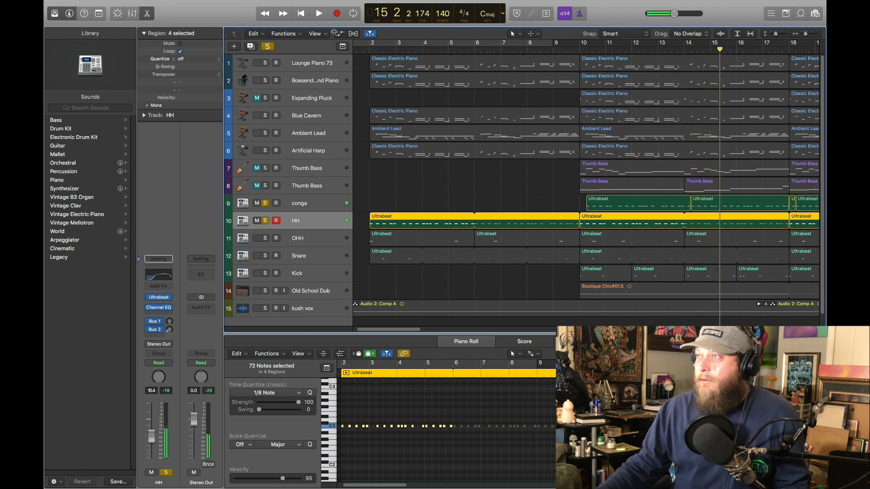
{"action": "left_click", "coordinate": [580, 49]}
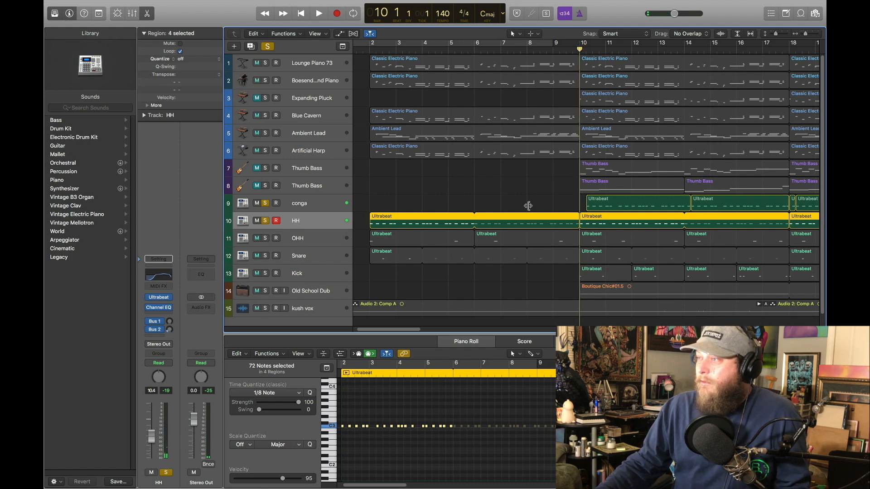
Step: Solo the OHH track alongside conga and HH, play from bar 10, and view its Ultrabeat instrument, closing its window again
{"action": "scroll", "coordinate": [410, 252], "scroll_direction": "down", "scroll_amount": 1}
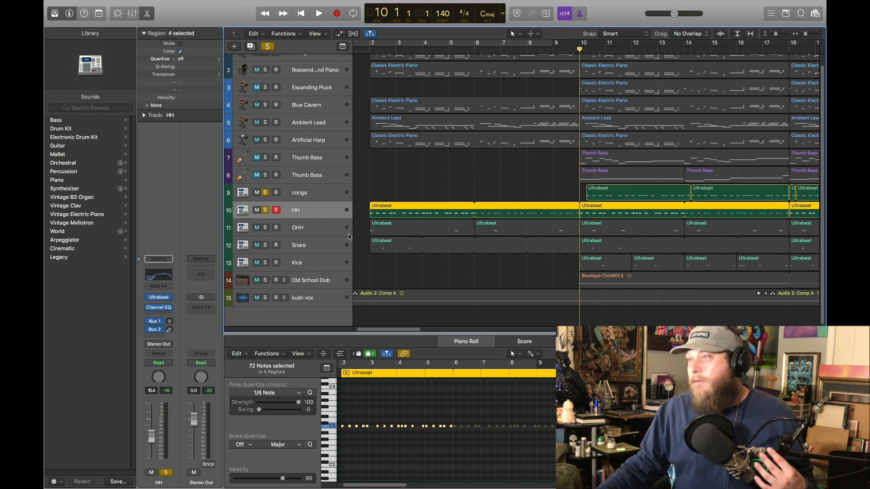
{"action": "left_click", "coordinate": [308, 229]}
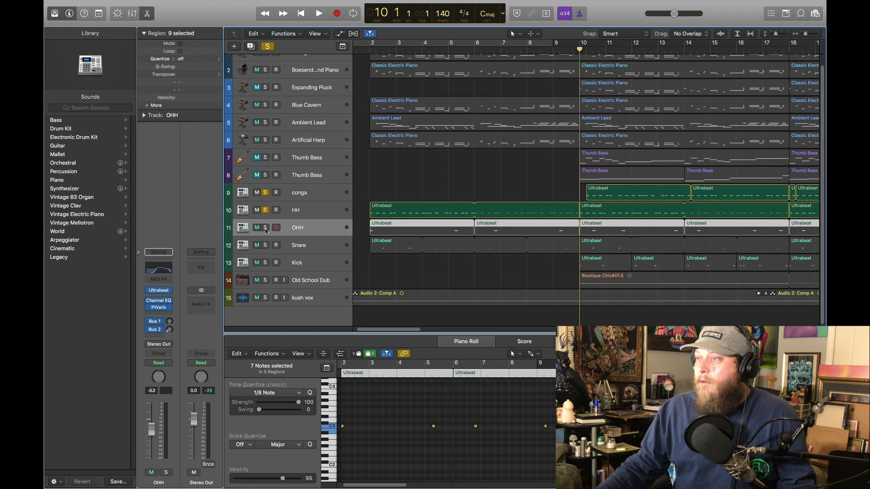
{"action": "left_click", "coordinate": [319, 13]}
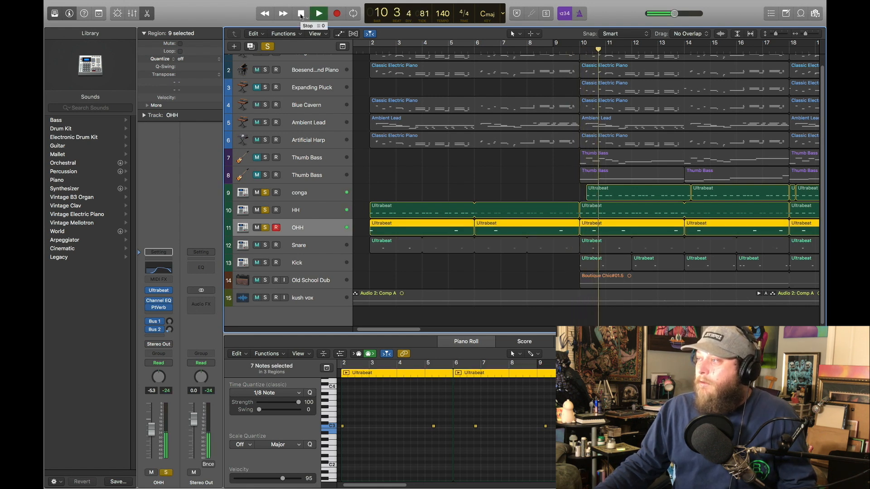
{"action": "left_click", "coordinate": [301, 14]}
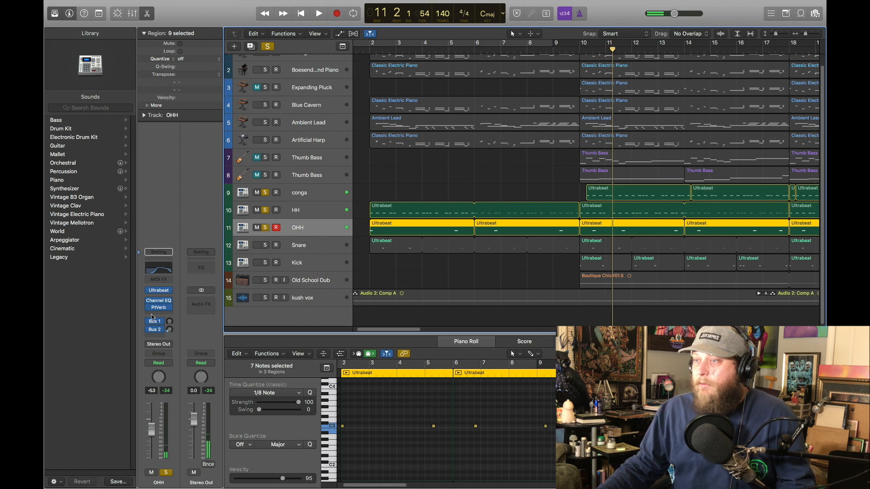
{"action": "left_click", "coordinate": [199, 264]}
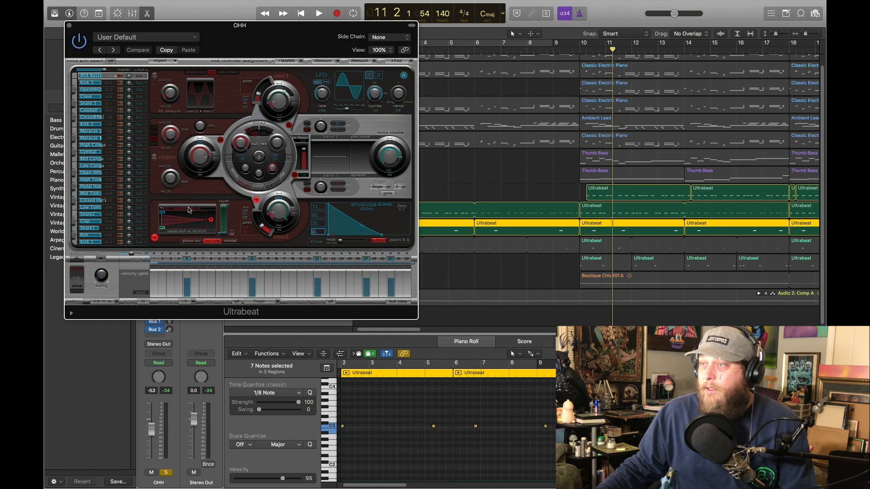
{"action": "left_click", "coordinate": [70, 27]}
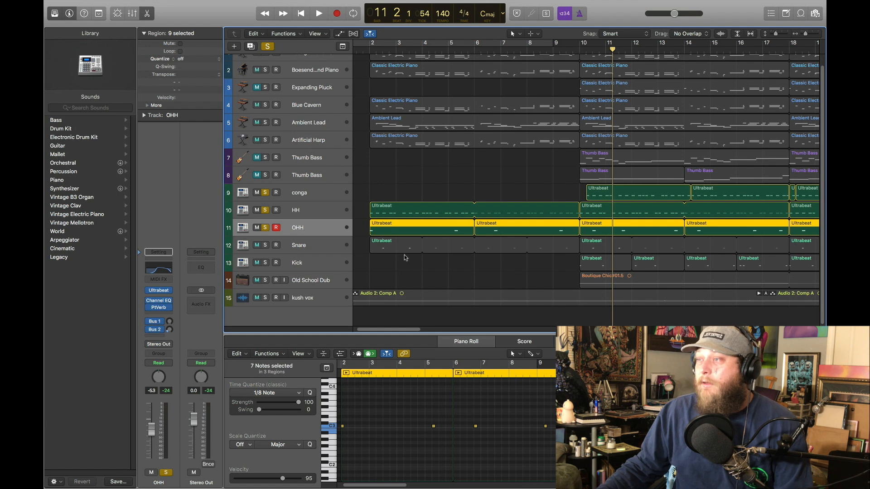
Step: Add the Snare track to the solos, play from bar 2, and view its Ultrabeat instrument, closing its window again
{"action": "left_click", "coordinate": [299, 250]}
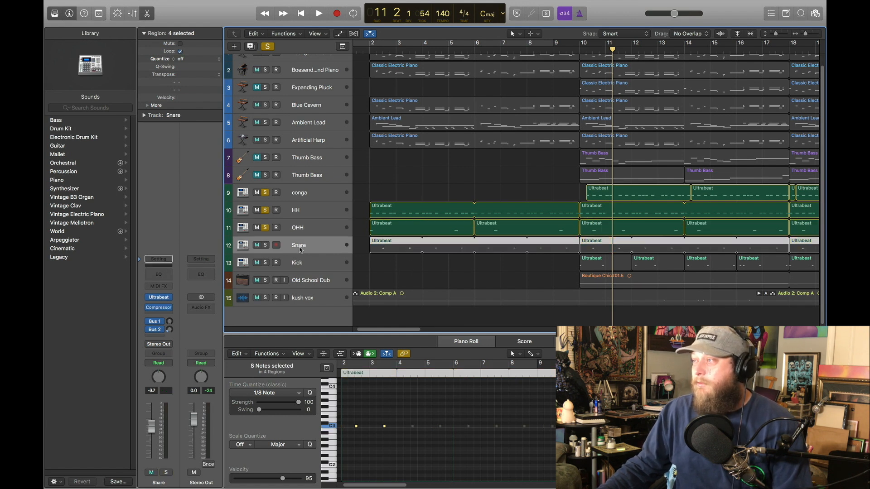
{"action": "left_click", "coordinate": [264, 245]}
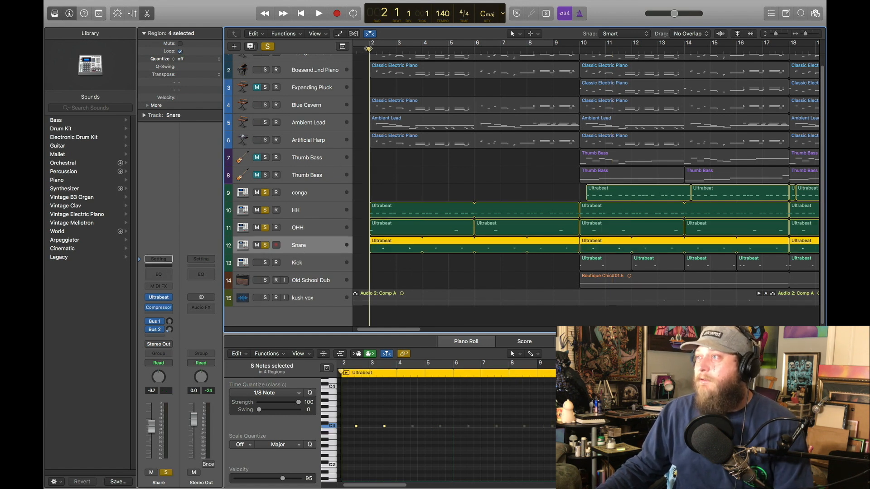
{"action": "key", "text": "space"}
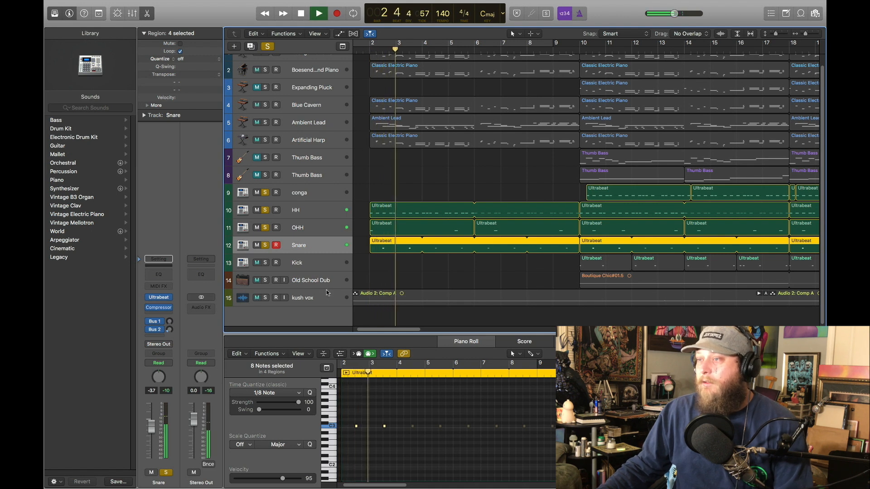
{"action": "left_click", "coordinate": [301, 13]}
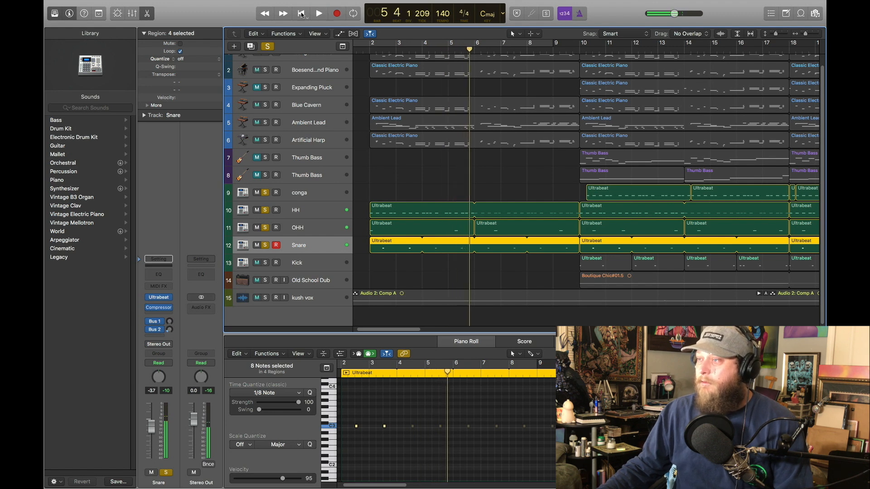
{"action": "left_click", "coordinate": [160, 298]}
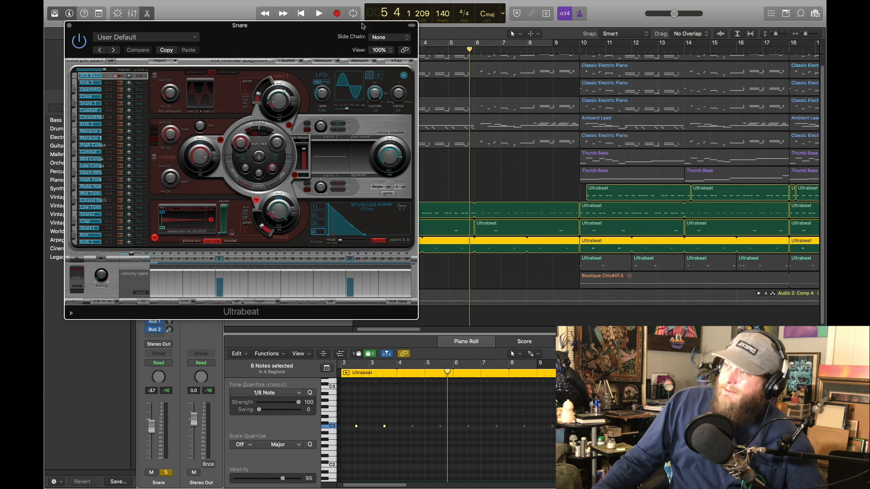
{"action": "left_click", "coordinate": [68, 26]}
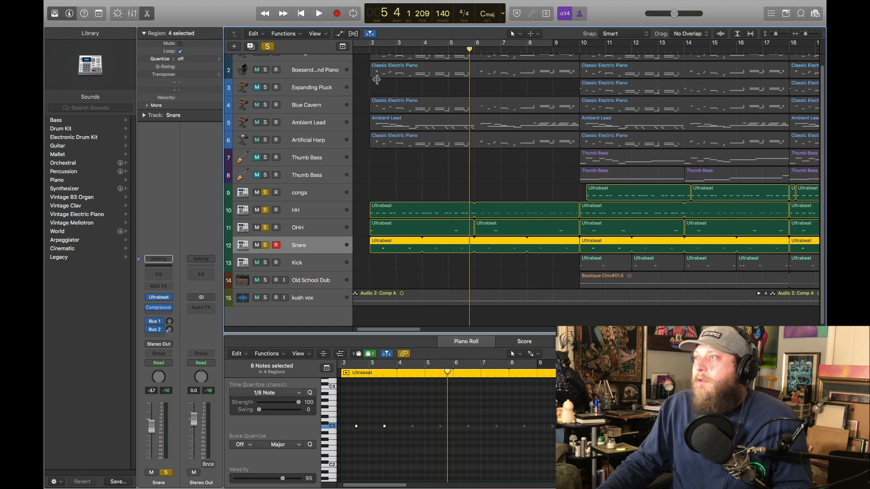
Step: Replay the soloed hi-hat, open hi-hat and snare parts from bar 2
{"action": "left_click", "coordinate": [369, 48]}
{"action": "key", "text": "space"}
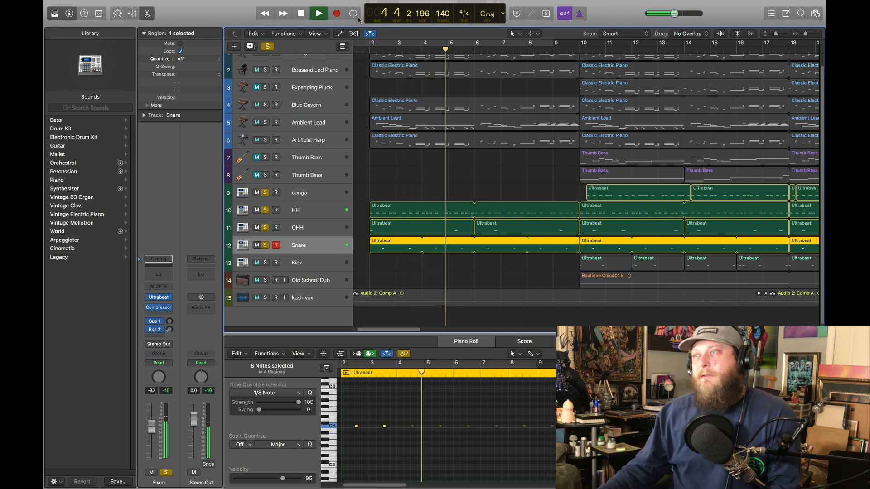
{"action": "left_click", "coordinate": [303, 13]}
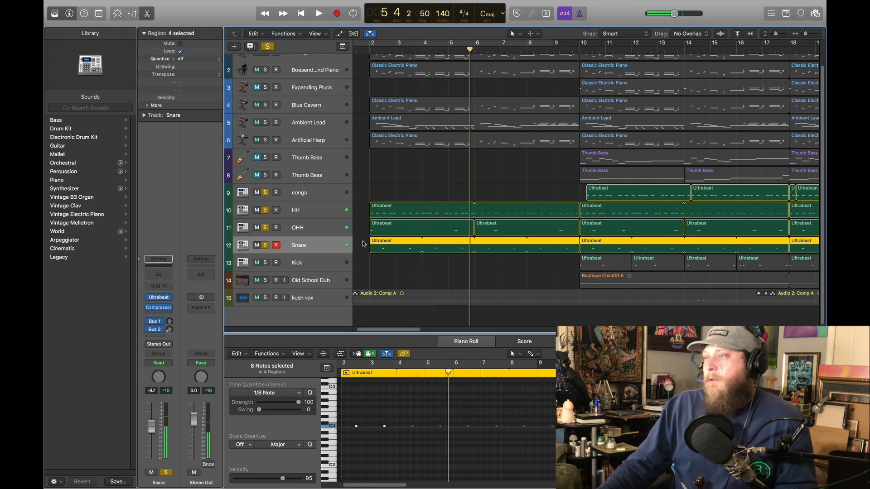
Step: Add the Kick track to the solos, view its Ultrabeat instrument, and play the full drum pattern from bar 10
{"action": "left_click", "coordinate": [582, 55]}
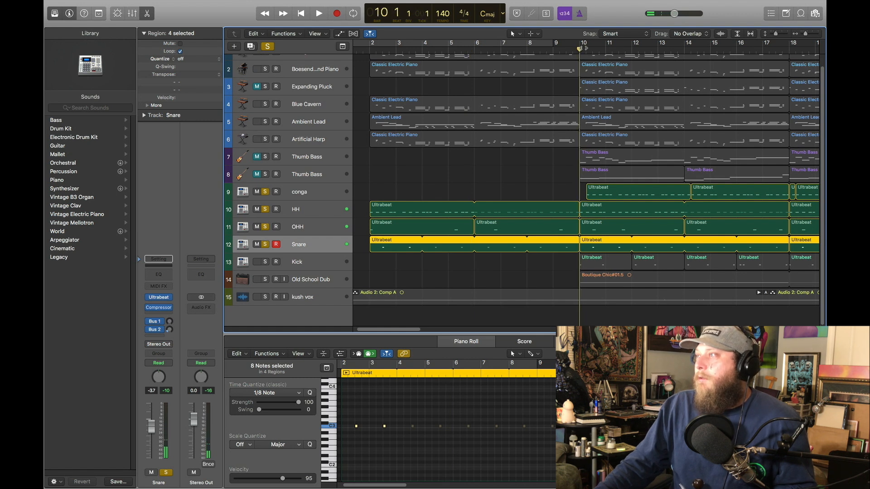
{"action": "left_click", "coordinate": [268, 262]}
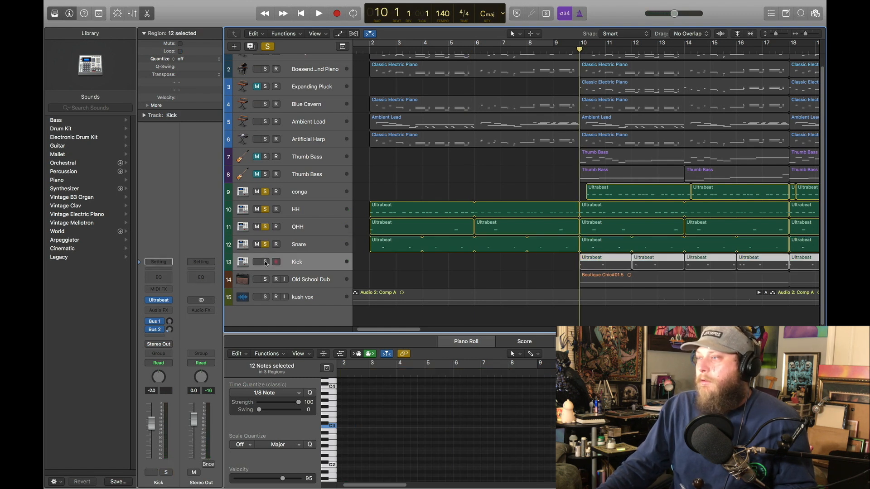
{"action": "left_click", "coordinate": [167, 301]}
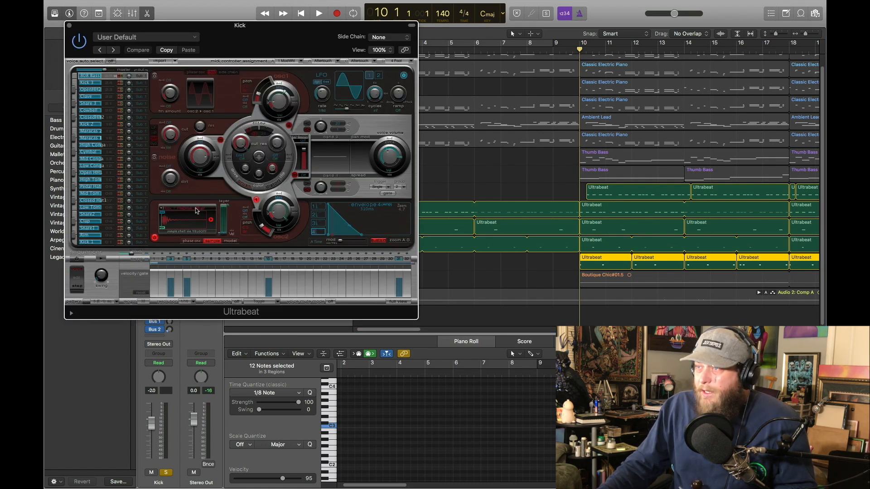
{"action": "left_click", "coordinate": [69, 27]}
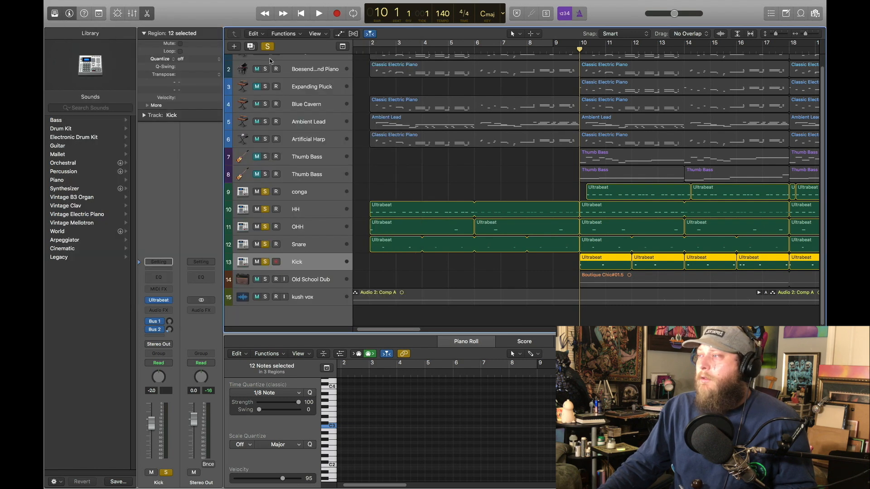
{"action": "left_click", "coordinate": [318, 14]}
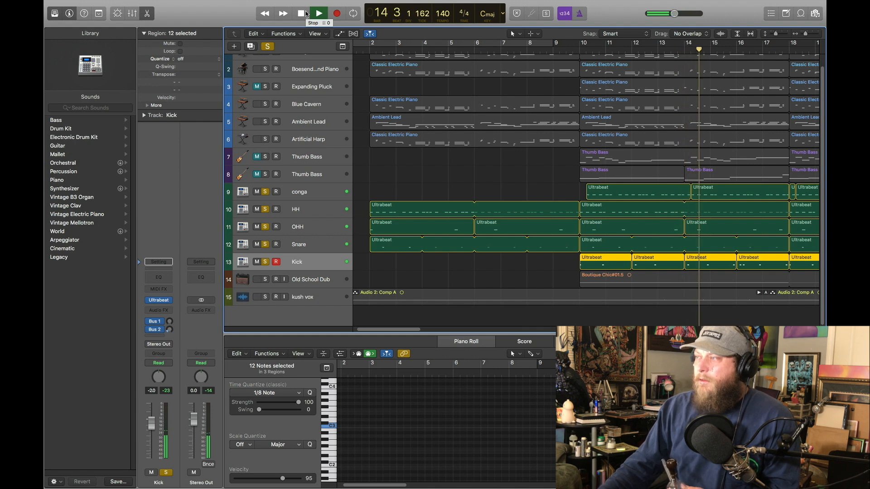
{"action": "left_click", "coordinate": [302, 14]}
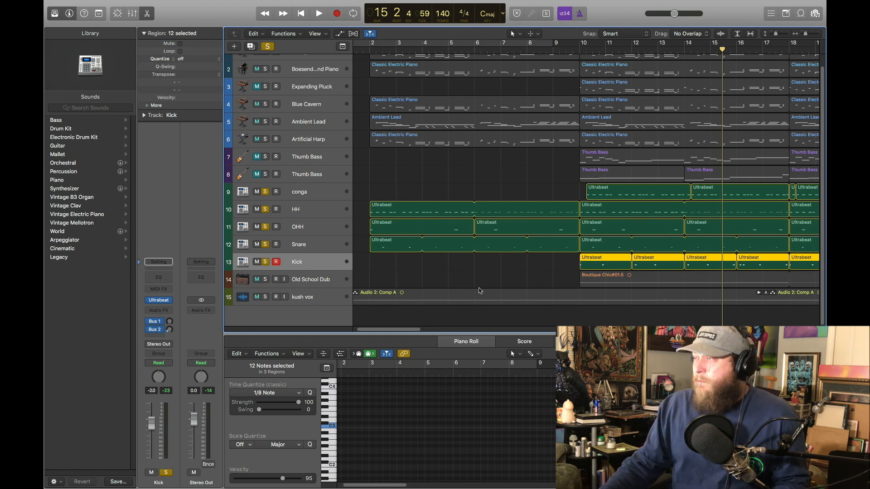
Step: Clear the solos on the five drum tracks and view the Old School Dub track's Pedalboard, closing its window again
{"action": "left_click_drag", "start_coordinate": [585, 50], "coordinate": [580, 49]}
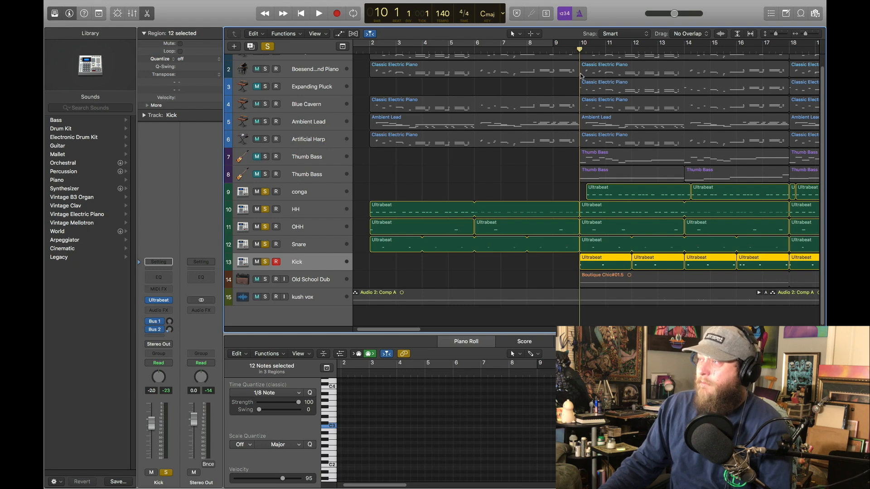
{"action": "left_click", "coordinate": [314, 280]}
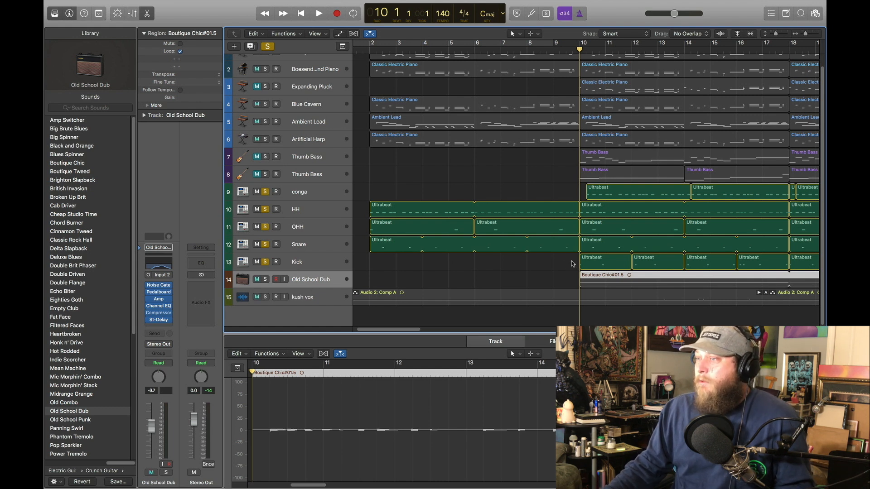
{"action": "left_click_drag", "start_coordinate": [265, 192], "coordinate": [268, 263]}
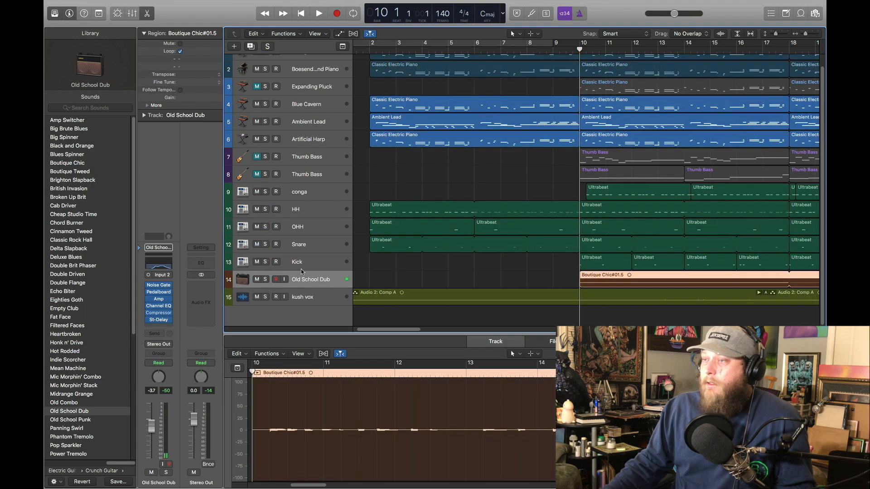
{"action": "left_click", "coordinate": [160, 293]}
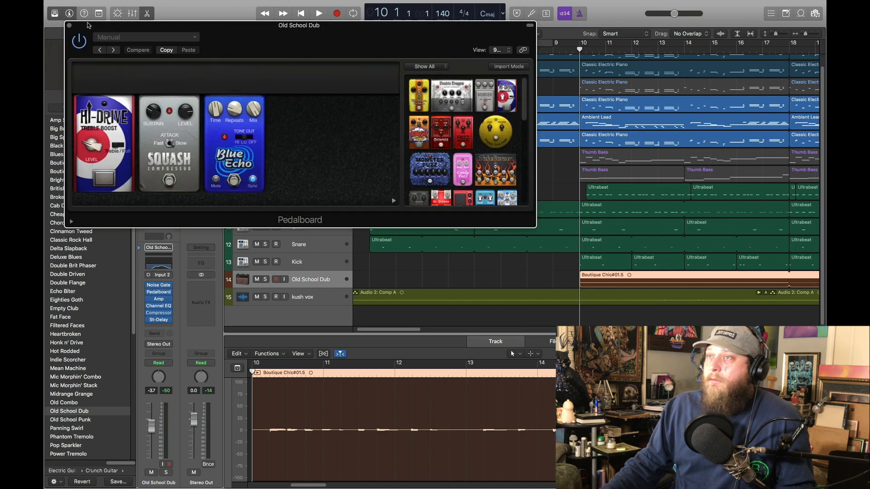
{"action": "left_click", "coordinate": [68, 24]}
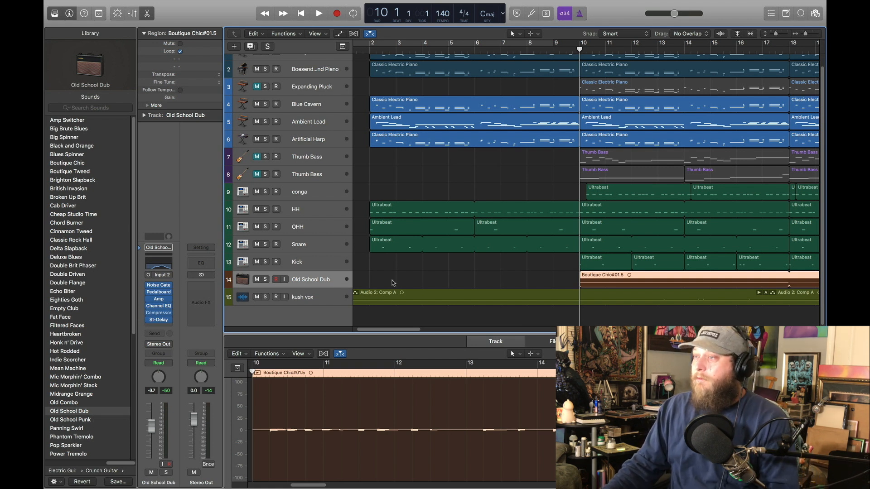
Step: Solo the Old School Dub guitar track and play it from bar 10
{"action": "left_click", "coordinate": [265, 280]}
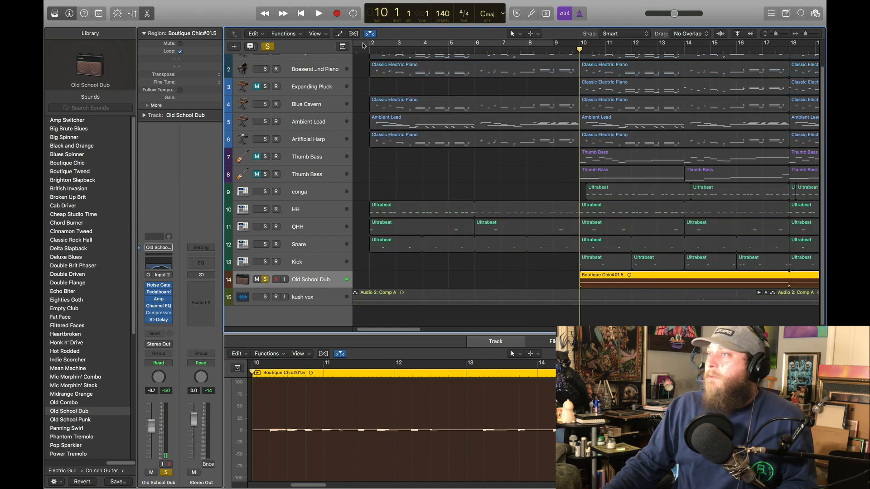
{"action": "left_click", "coordinate": [319, 14]}
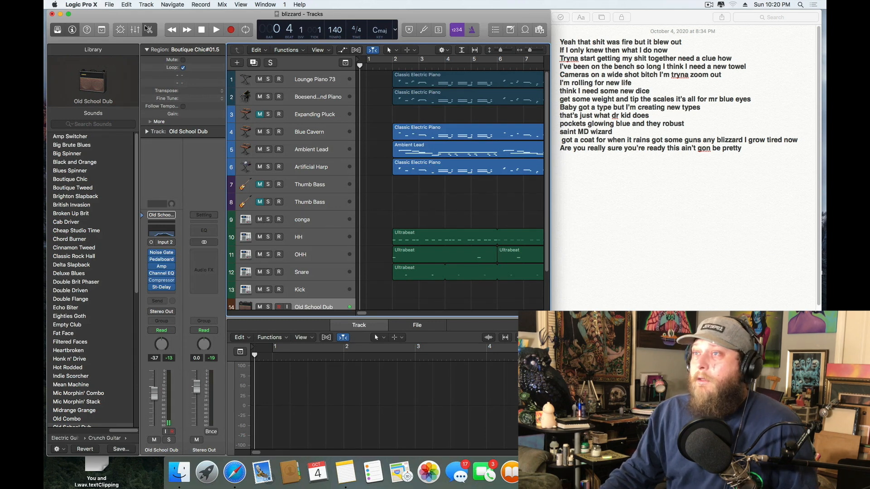
Step: Hide the Library and the audio editor, and widen the project window slightly toward the lyrics note
{"action": "left_click", "coordinate": [61, 31]}
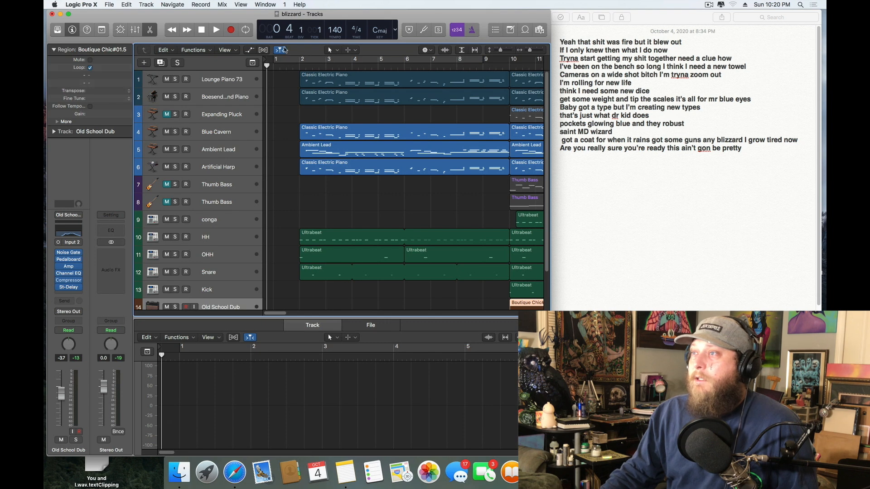
{"action": "left_click", "coordinate": [152, 34]}
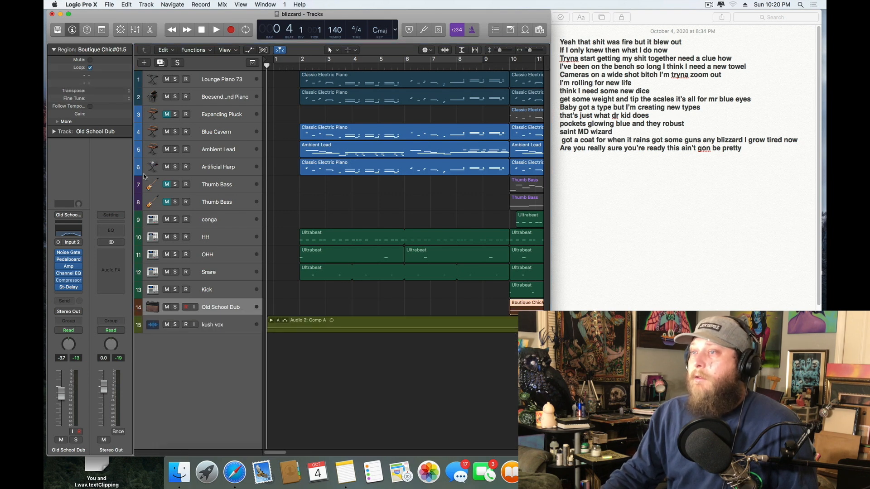
{"action": "left_click_drag", "start_coordinate": [550, 83], "coordinate": [555, 83]}
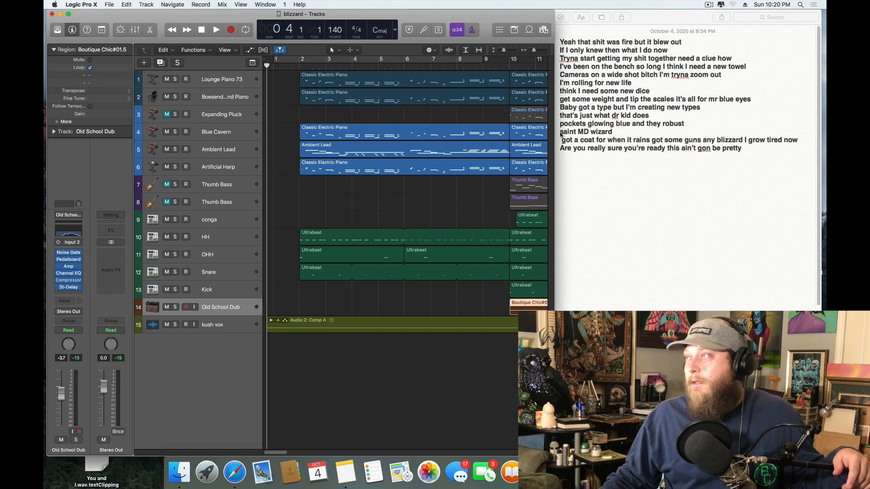
Step: Play the full arrangement from the start with the kush vox track selected, and return the playhead to the beginning
{"action": "left_click", "coordinate": [217, 30]}
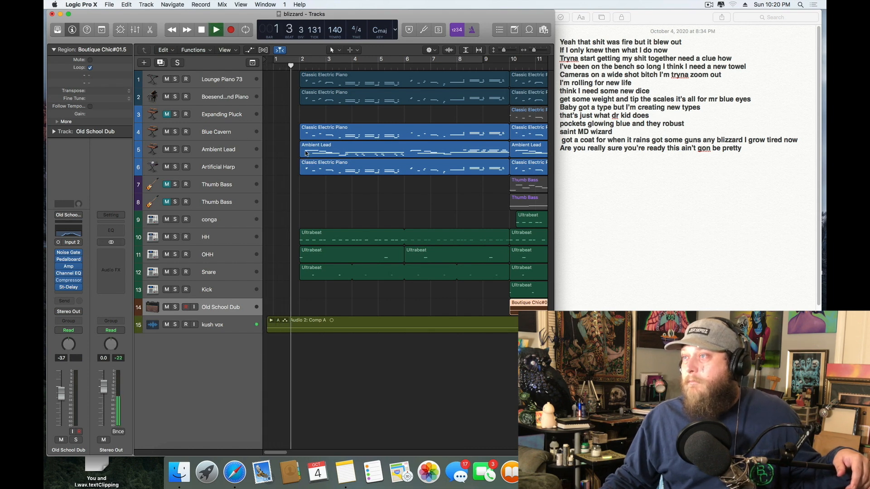
{"action": "left_click", "coordinate": [221, 328]}
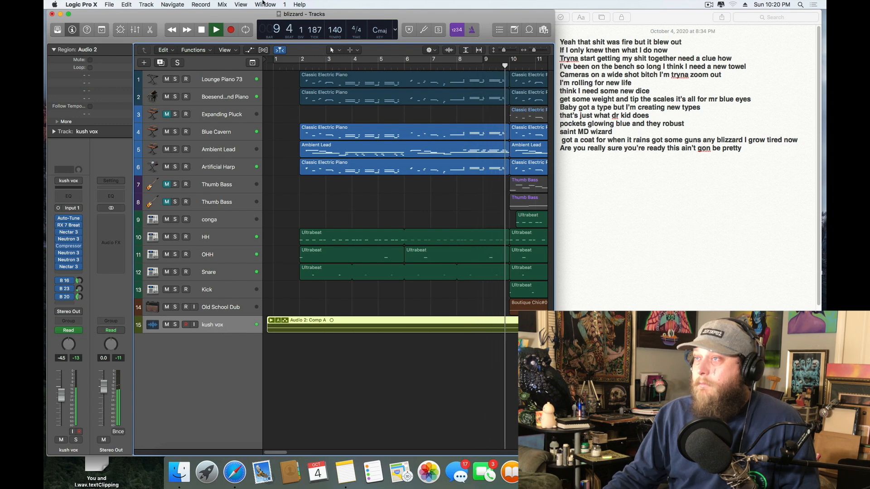
{"action": "left_click", "coordinate": [202, 29]}
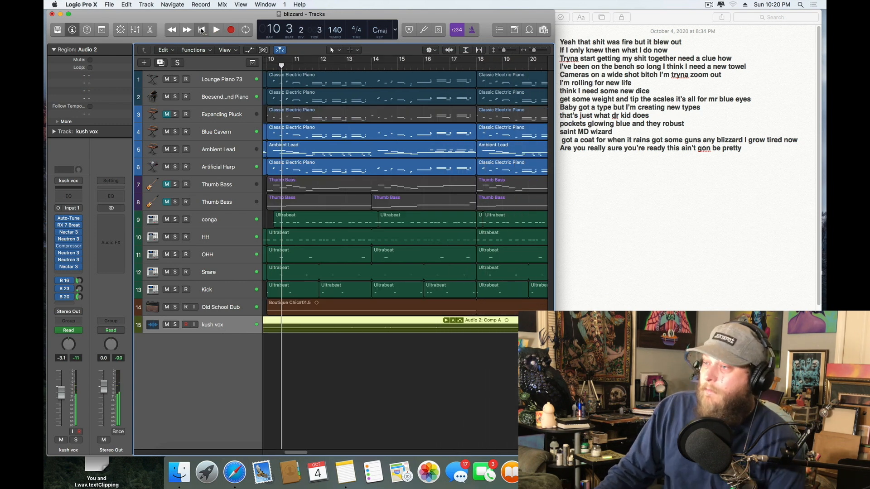
{"action": "left_click", "coordinate": [202, 29]}
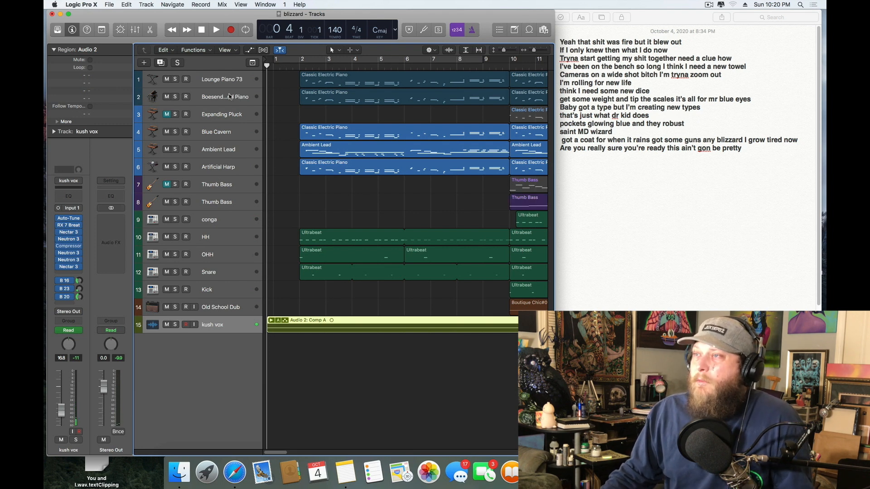
Step: Mute the kush vox track and play the instrumental from the beginning, dismissing the system alert
{"action": "left_click", "coordinate": [166, 325]}
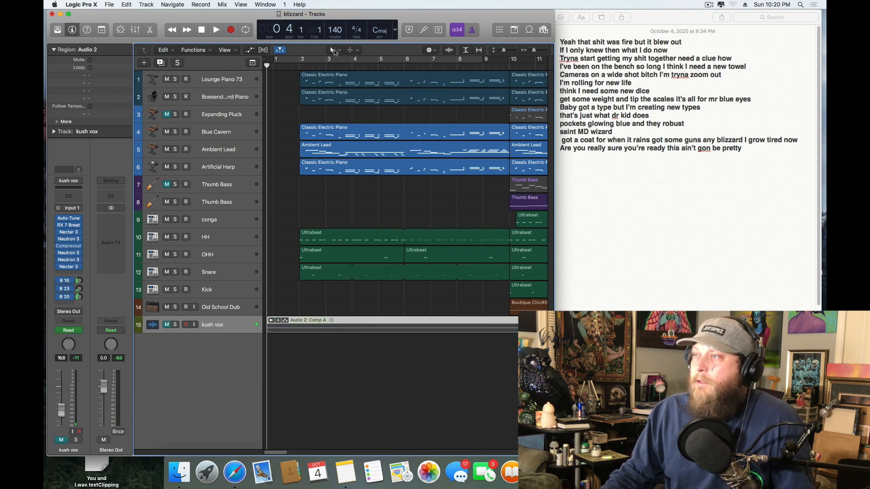
{"action": "key", "text": "space"}
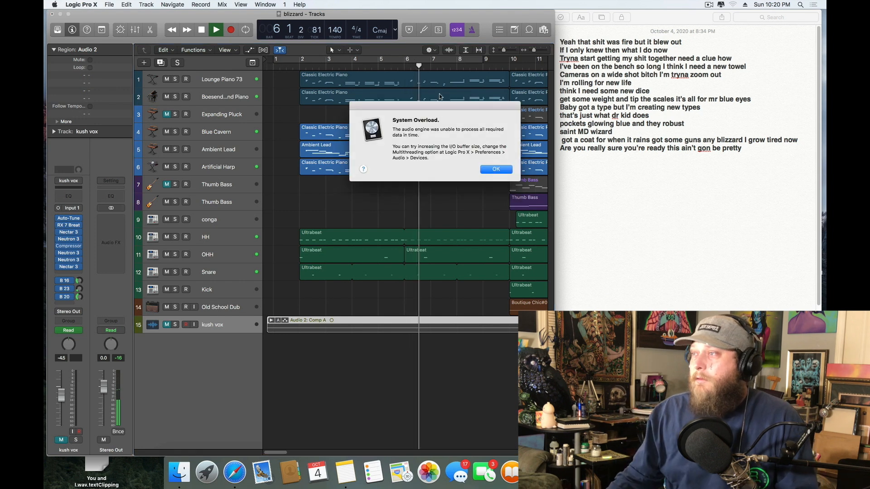
{"action": "left_click", "coordinate": [496, 170]}
Step: Place the playhead exactly at the start of bar 2 and play the instrumental from there
{"action": "mouse_move", "coordinate": [302, 67]}
{"action": "left_mouse_down"}
{"action": "mouse_move", "coordinate": [273, 70]}
{"action": "mouse_move", "coordinate": [307, 74]}
{"action": "mouse_move", "coordinate": [297, 73]}
{"action": "left_mouse_up"}
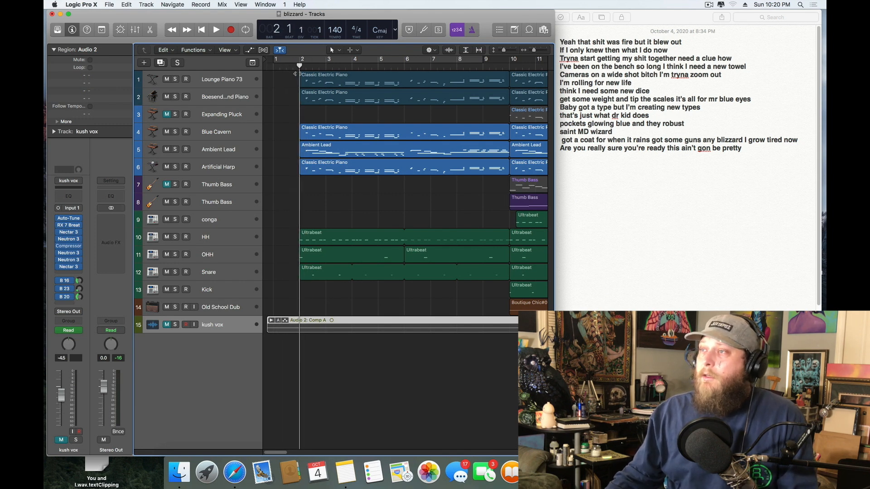
{"action": "left_click", "coordinate": [217, 32]}
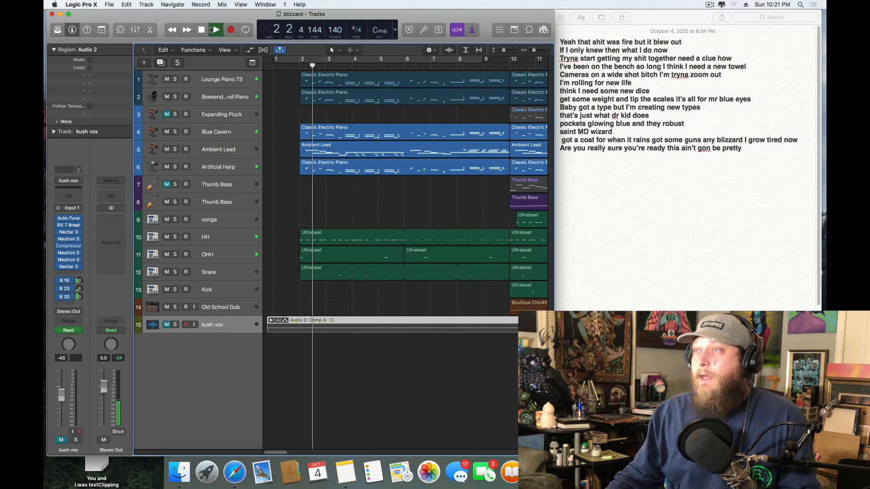
{"action": "left_click", "coordinate": [203, 30]}
{"action": "left_click_drag", "start_coordinate": [305, 68], "coordinate": [306, 68]}
{"action": "left_click_drag", "start_coordinate": [535, 53], "coordinate": [538, 51]}
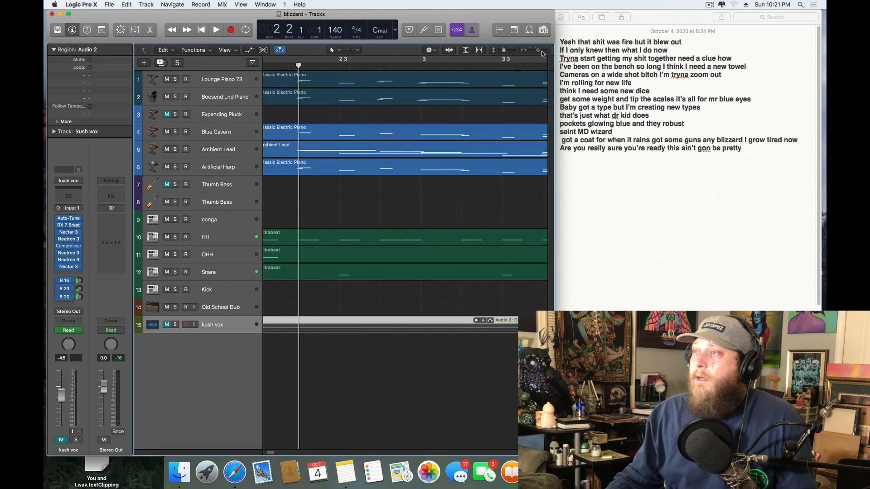
{"action": "left_click_drag", "start_coordinate": [298, 67], "coordinate": [297, 68]}
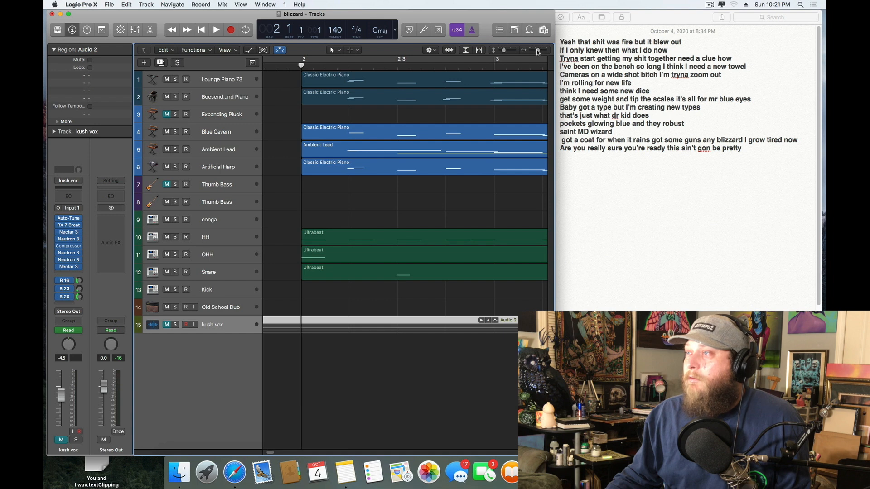
{"action": "left_click_drag", "start_coordinate": [538, 52], "coordinate": [532, 52]}
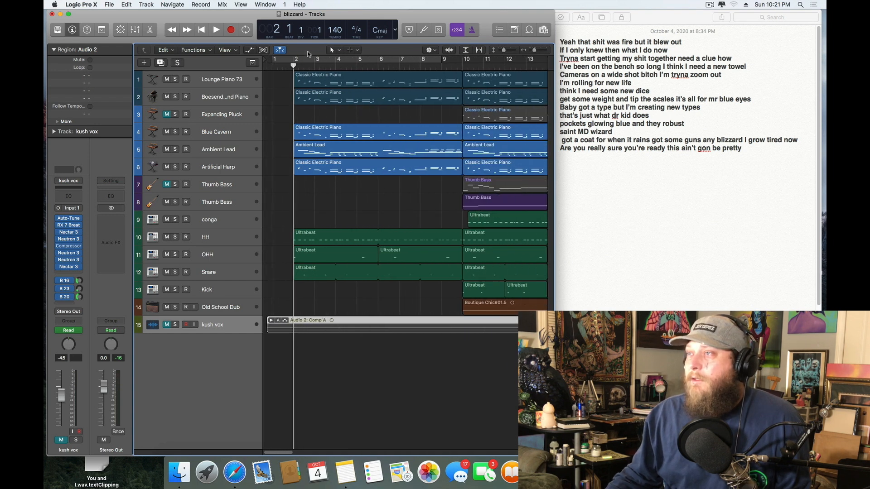
{"action": "left_click", "coordinate": [215, 31]}
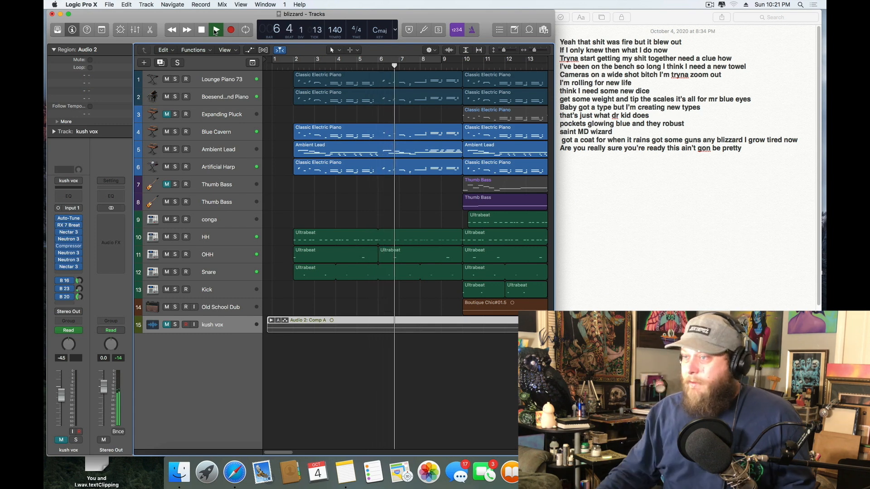
Step: View the kush vox track's Compressor during playback, close its window, and stop the song
{"action": "left_click", "coordinate": [76, 246]}
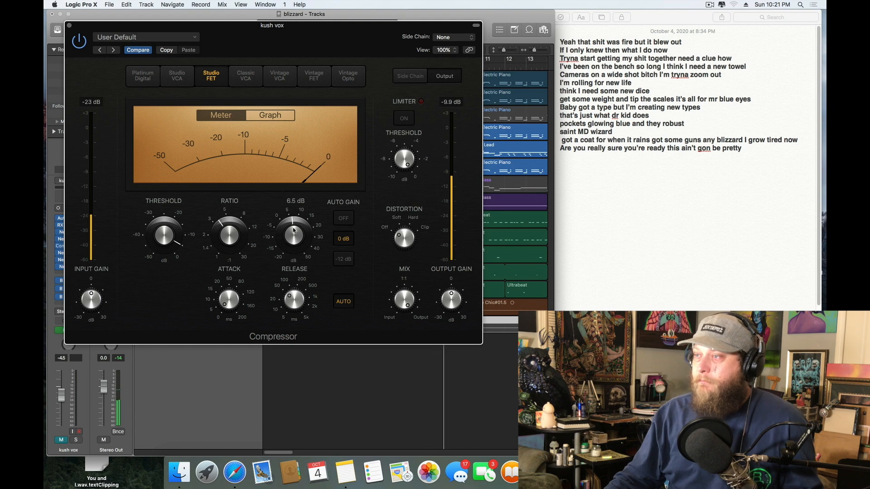
{"action": "left_click", "coordinate": [69, 26]}
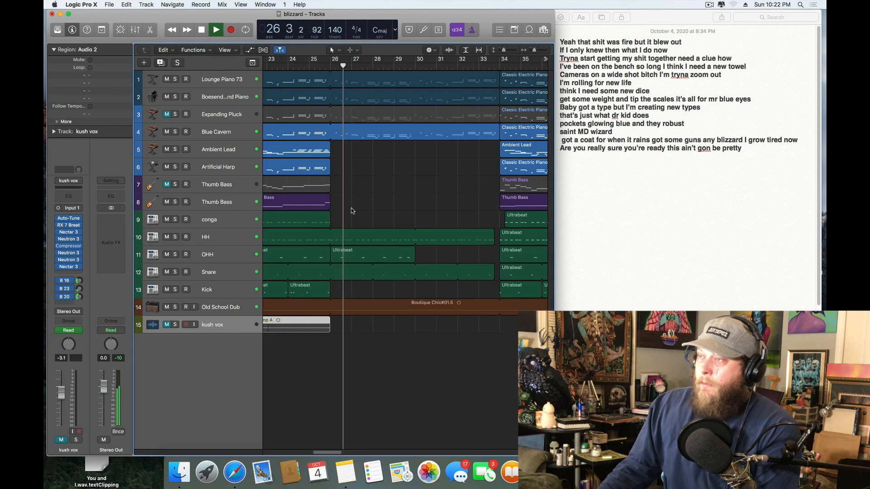
{"action": "key", "text": "space"}
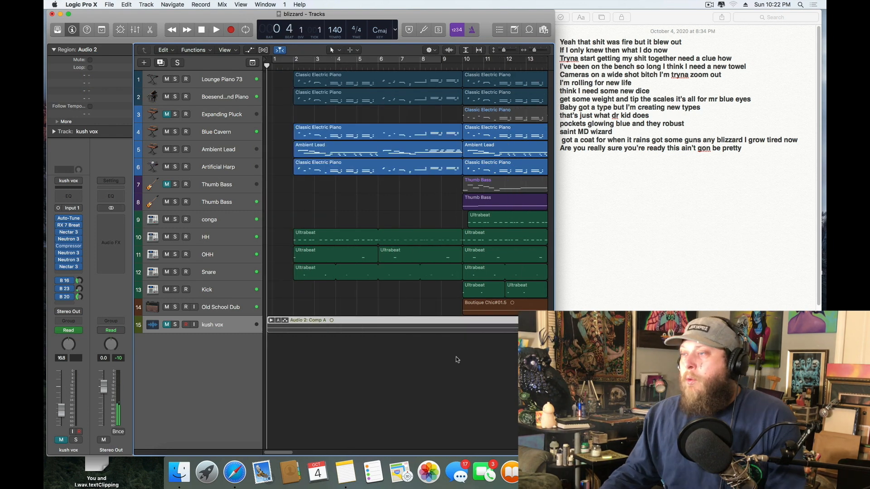
Step: Unmute the kush vox track and view its Compressor while the song plays from the start, closing the window again
{"action": "left_click", "coordinate": [167, 324]}
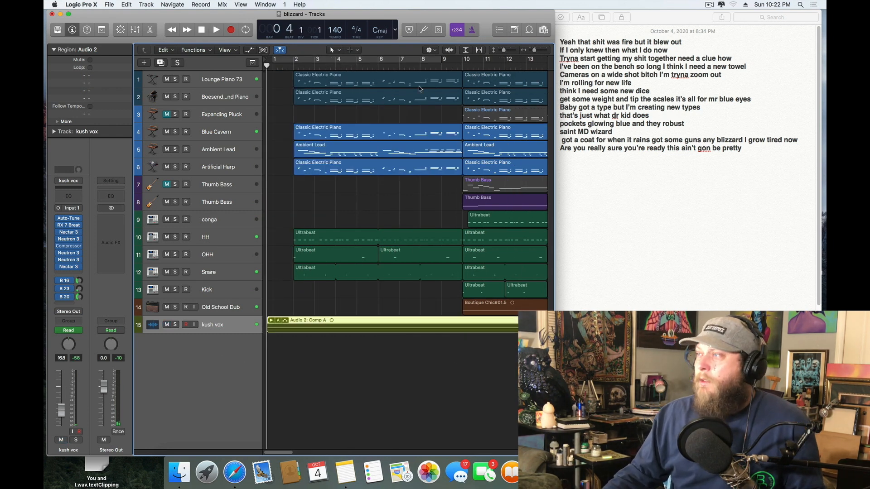
{"action": "left_click_drag", "start_coordinate": [534, 51], "coordinate": [504, 50]}
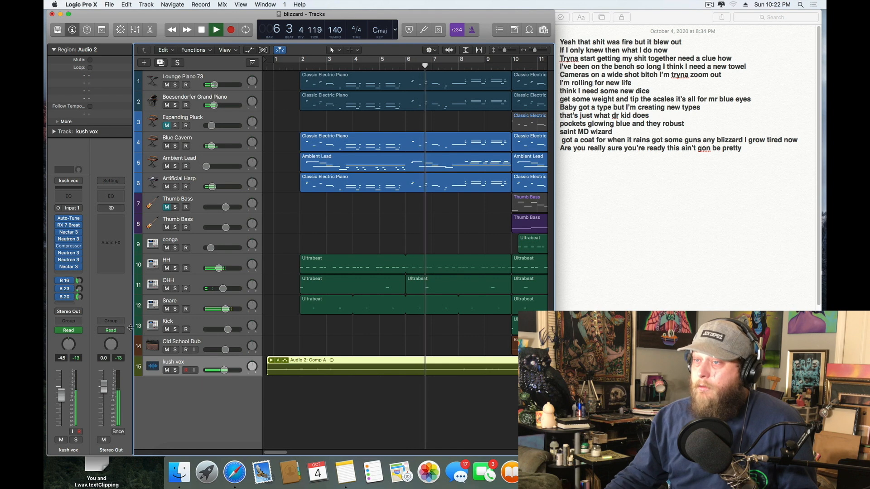
{"action": "left_click", "coordinate": [69, 247]}
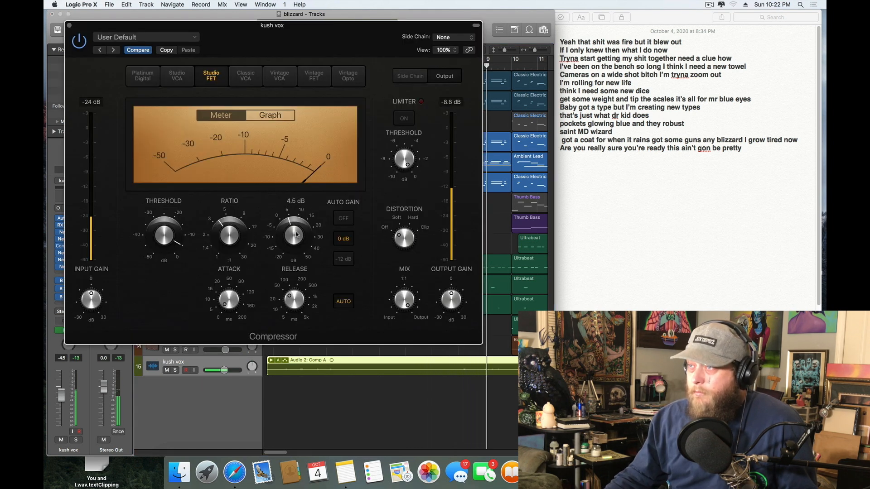
{"action": "left_click", "coordinate": [70, 25]}
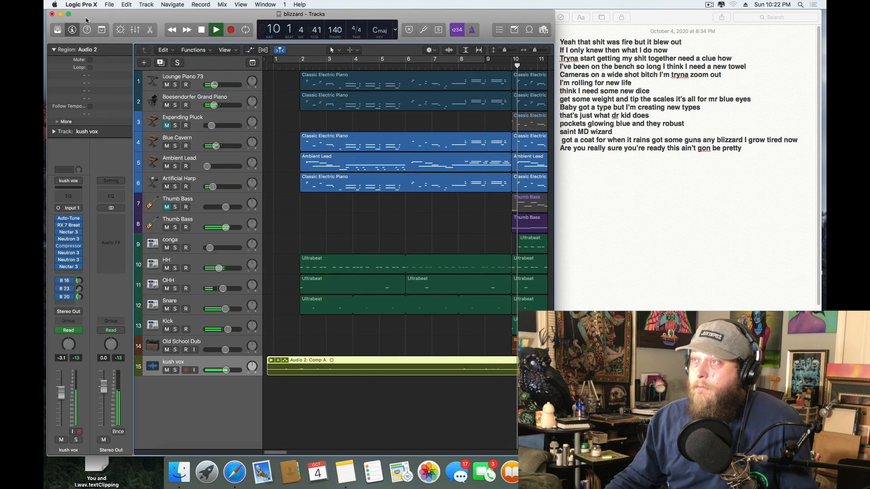